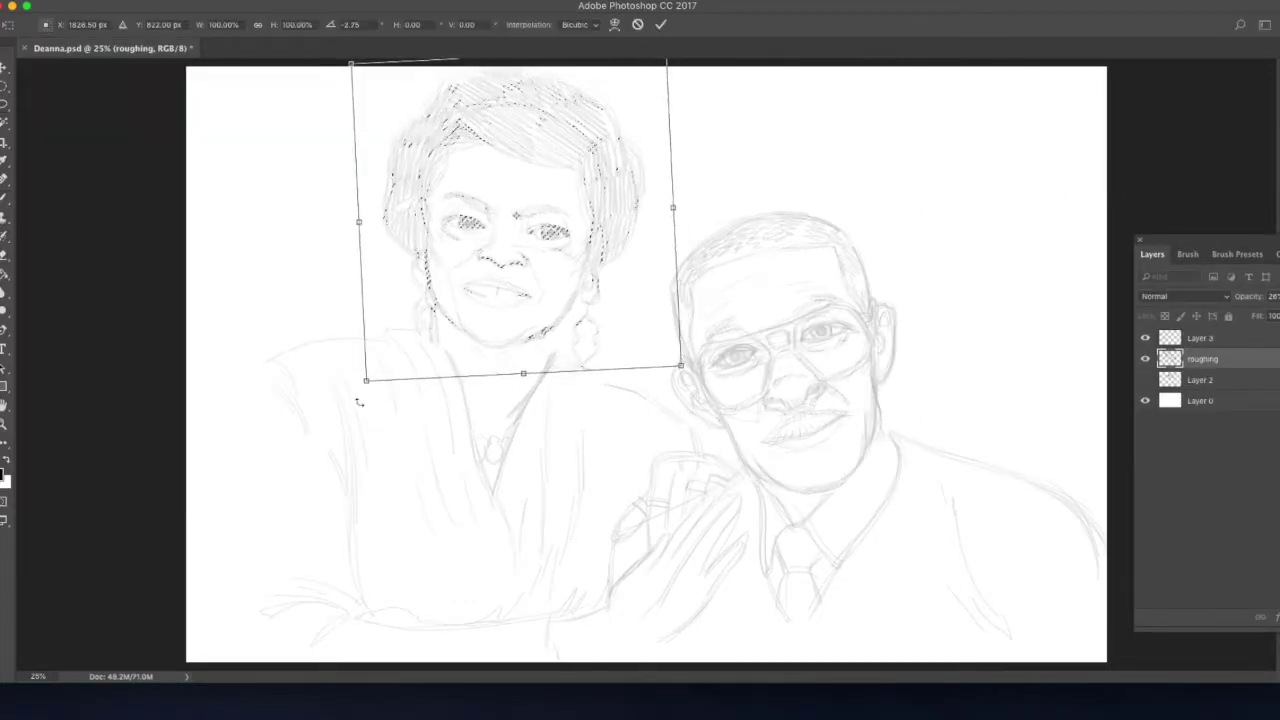
Zoom in on the woman's face and ink a first black stroke over her eye on Layer 3.
key("ctrl+plus")
left_click_drag(562, 280, 528, 267)
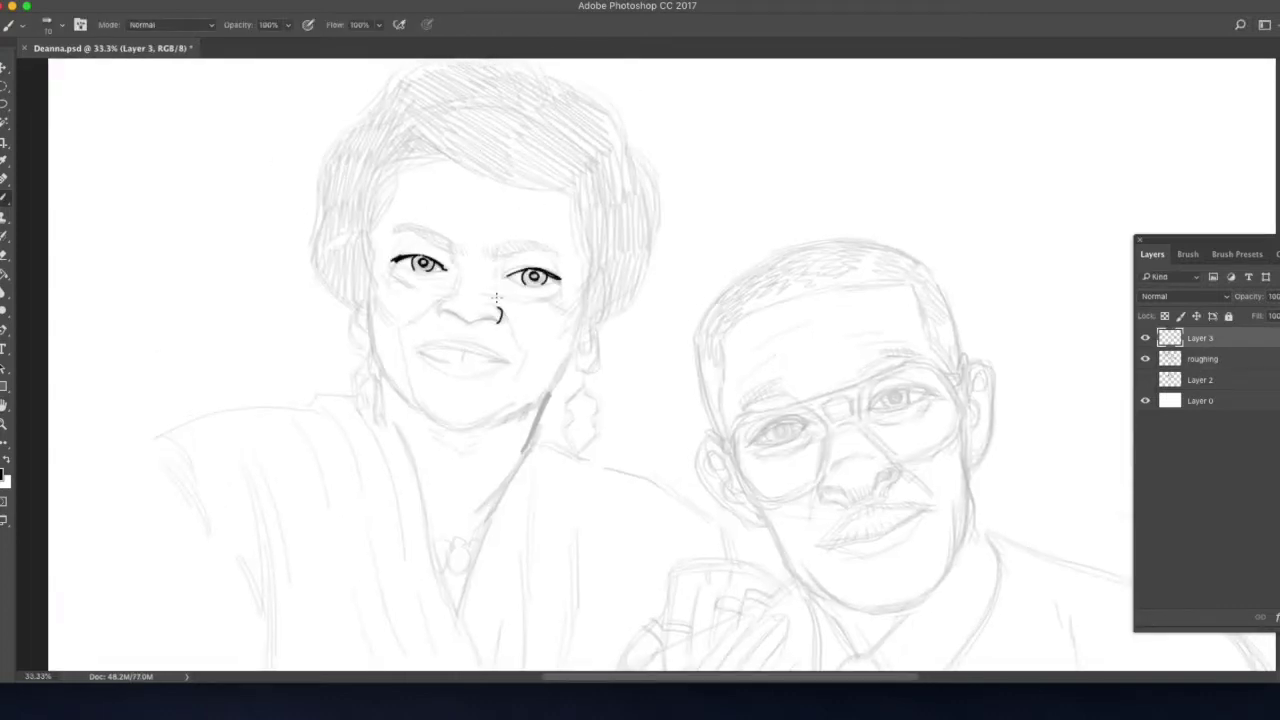
Ink the woman's eyebrow, smile lines, cheek and upper lip, left earring and hair outline.
mouse_move(406, 228)
left_mouse_down()
mouse_move(448, 246)
mouse_move(556, 250)
mouse_move(538, 244)
left_mouse_up()
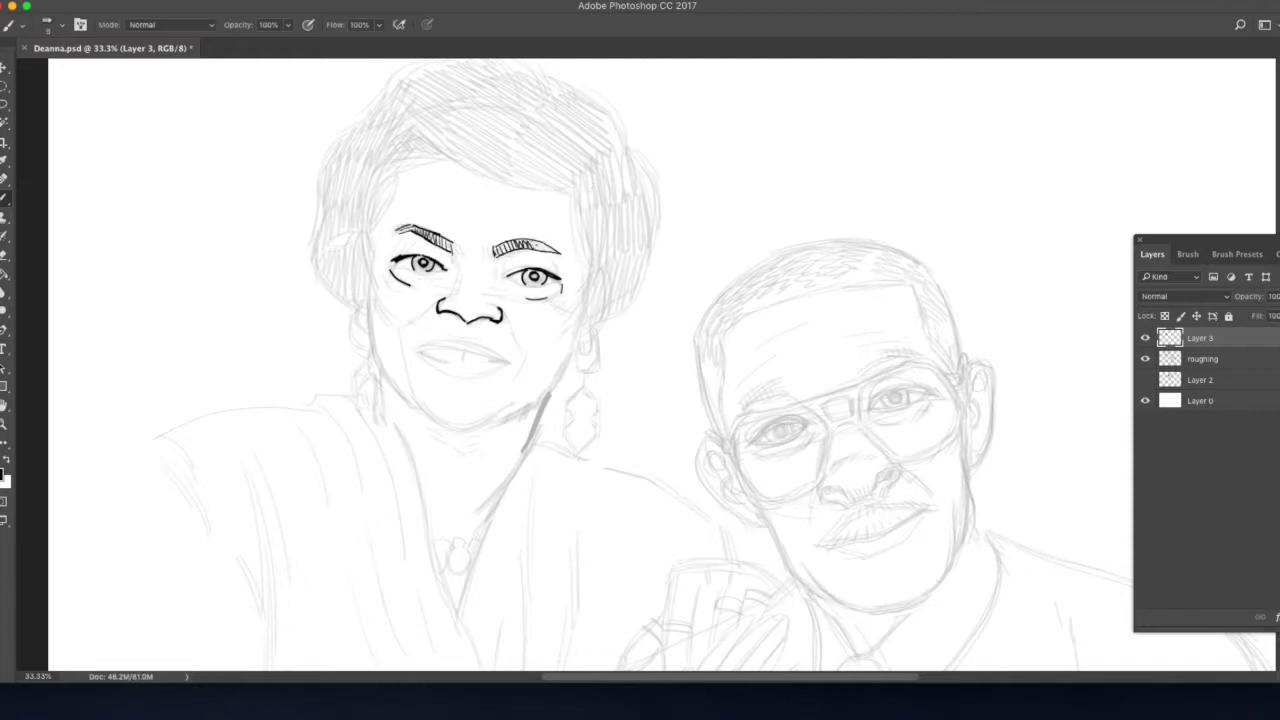
left_click_drag(440, 312, 402, 328)
left_click_drag(503, 310, 513, 384)
left_click_drag(404, 334, 410, 382)
left_click_drag(414, 345, 510, 360)
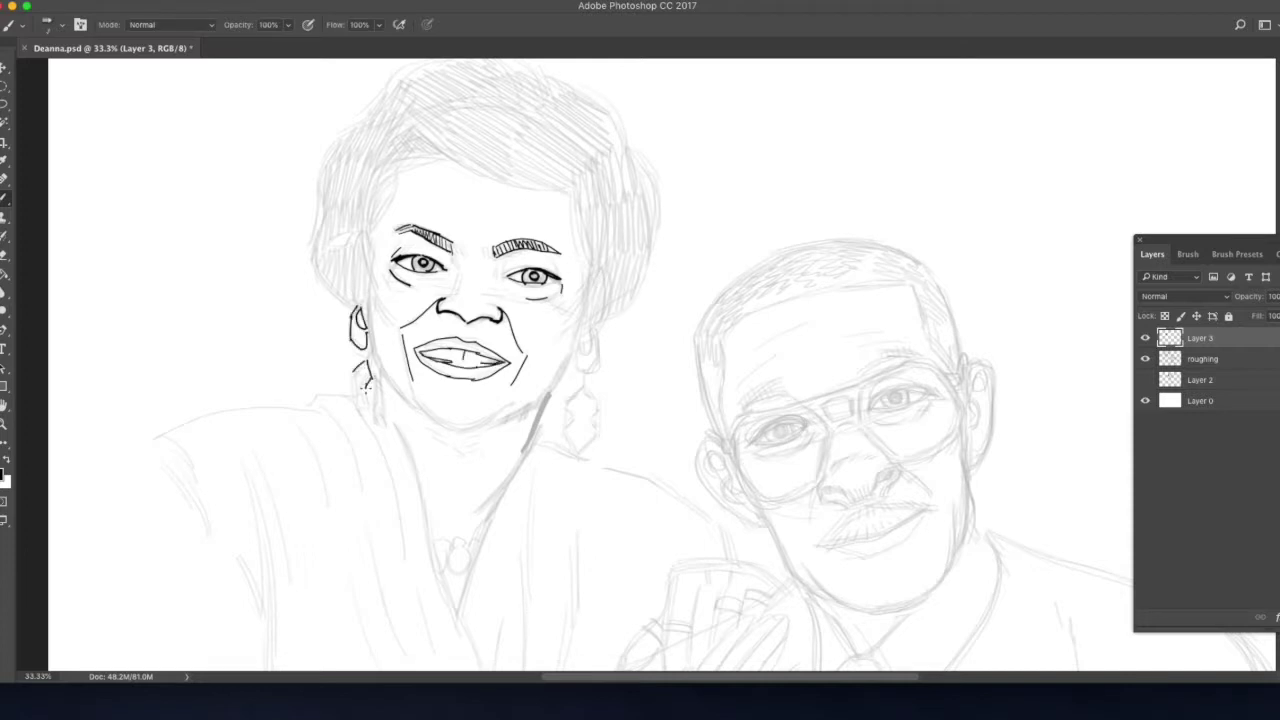
left_click_drag(370, 362, 395, 402)
mouse_move(350, 310)
left_mouse_down()
mouse_move(310, 215)
mouse_move(368, 104)
left_mouse_up()
Ink the woman's shoulder, V-neckline, right earring, hairline, chin, face edge and pendant.
key("ctrl+minus")
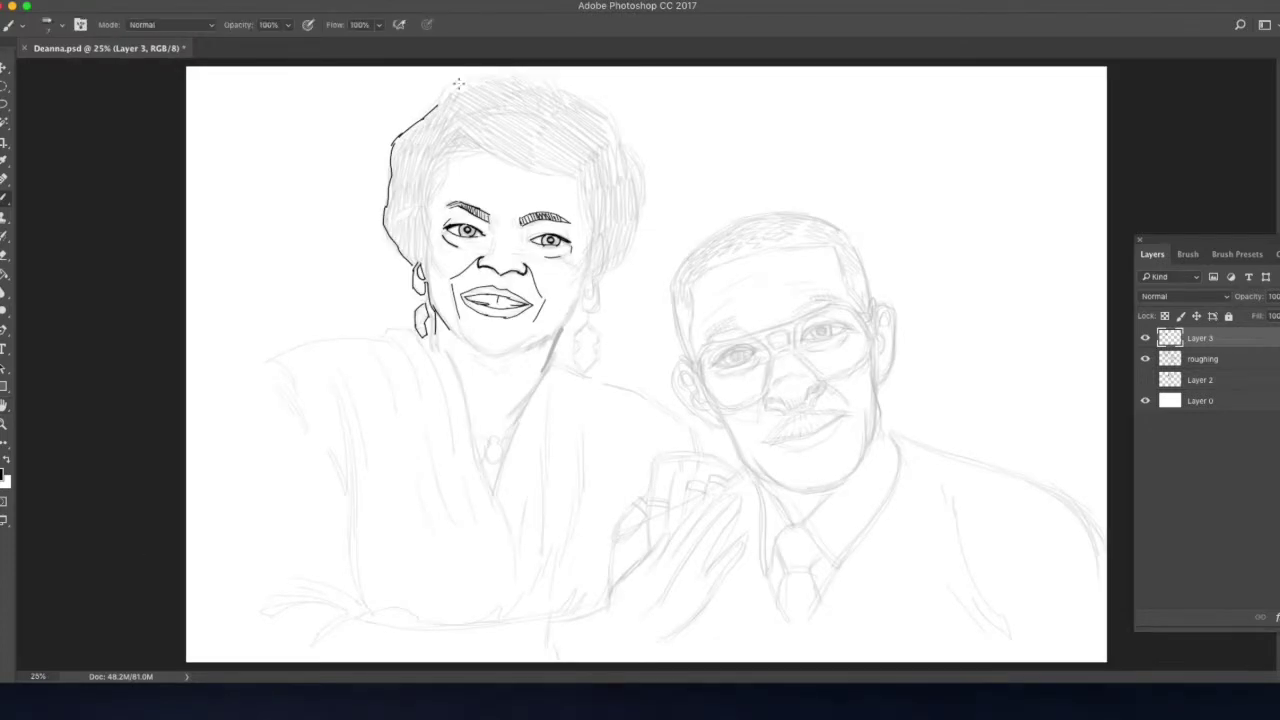
left_click_drag(378, 330, 263, 362)
mouse_move(432, 330)
left_mouse_down()
mouse_move(578, 298)
mouse_move(586, 370)
left_mouse_up()
left_click_drag(598, 282, 616, 132)
mouse_move(574, 176)
left_mouse_down()
mouse_move(440, 163)
mouse_move(421, 244)
left_mouse_up()
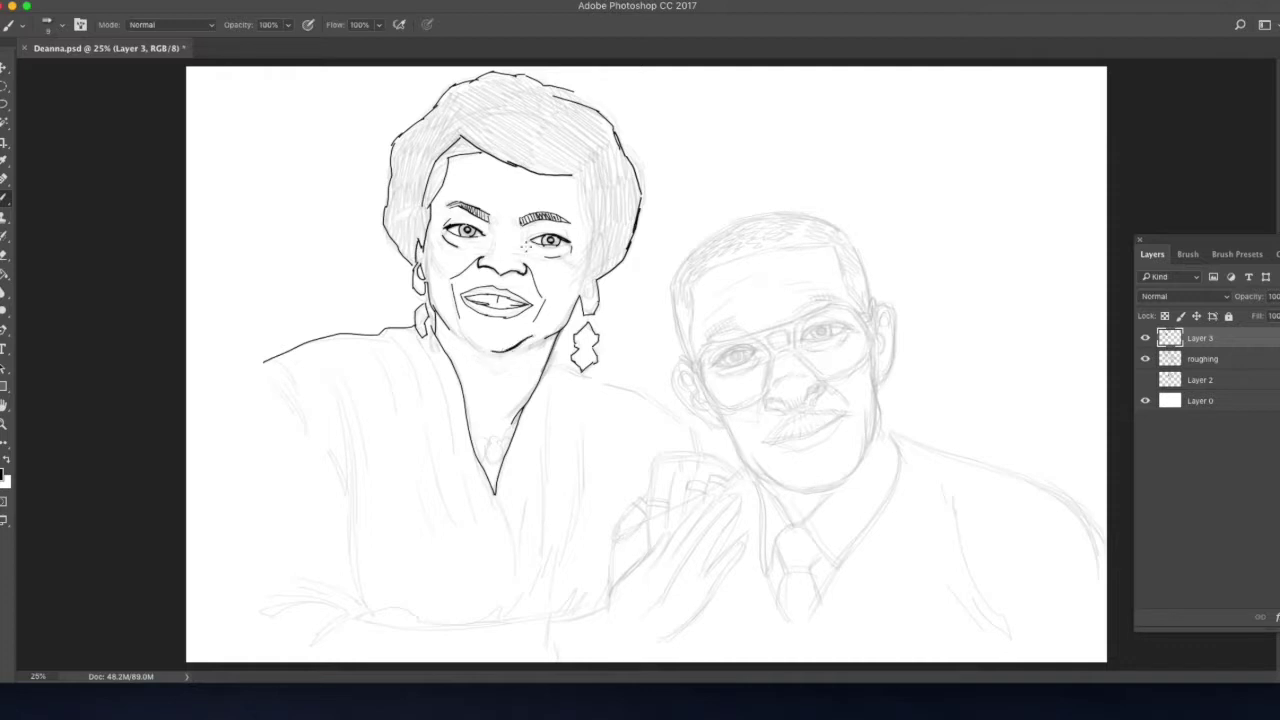
left_click_drag(460, 340, 533, 338)
left_click_drag(580, 165, 583, 300)
left_click_drag(488, 436, 494, 462)
Outline the man's head and ear, the top of his glasses, smile, jawline and neck.
left_click_drag(619, 383, 703, 455)
mouse_move(742, 462)
left_mouse_down()
mouse_move(684, 390)
mouse_move(726, 226)
mouse_move(860, 245)
mouse_move(878, 392)
mouse_move(1100, 565)
left_mouse_up()
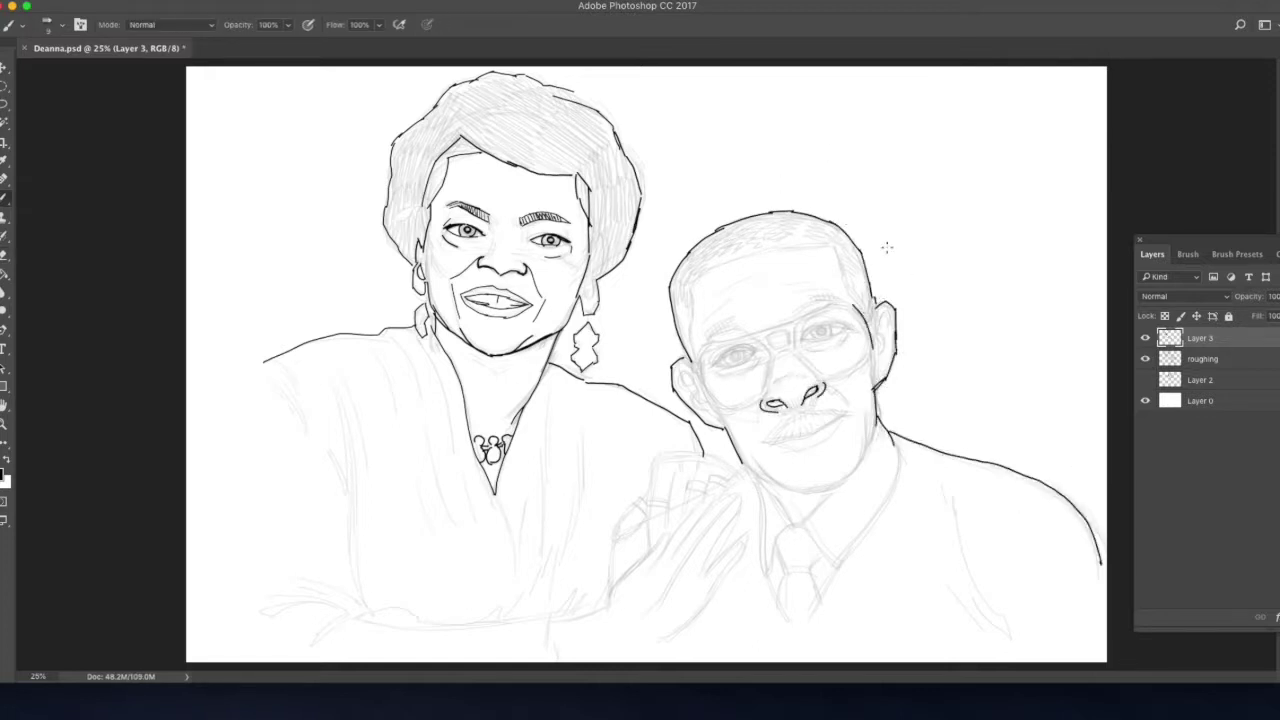
left_click_drag(856, 303, 700, 385)
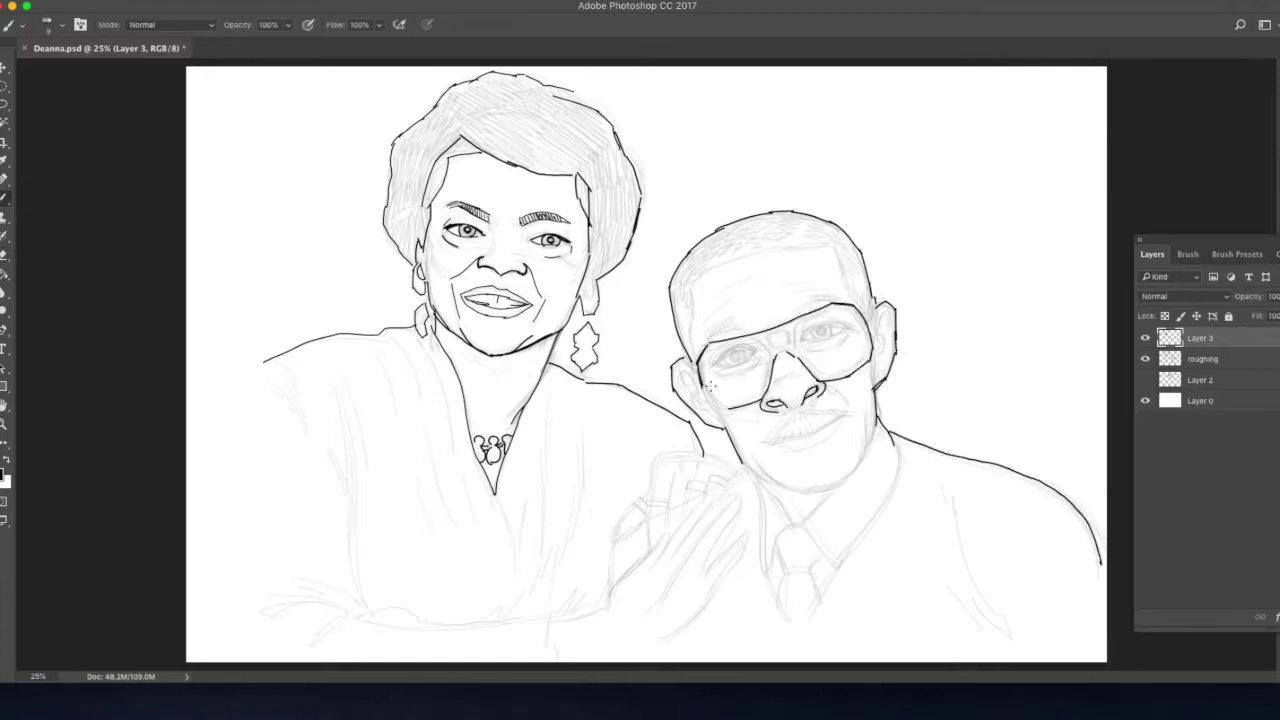
left_click_drag(772, 440, 844, 420)
mouse_move(876, 422)
left_mouse_down()
mouse_move(806, 494)
mouse_move(748, 476)
mouse_move(804, 528)
left_mouse_up()
left_click_drag(754, 480, 762, 578)
Ink the man's shirt collar, tie and knot, hairline and ear details.
mouse_move(790, 528)
left_mouse_down()
mouse_move(772, 576)
mouse_move(786, 598)
left_mouse_up()
mouse_move(900, 440)
left_mouse_down()
mouse_move(830, 590)
mouse_move(797, 628)
left_mouse_up()
left_click_drag(834, 578, 798, 628)
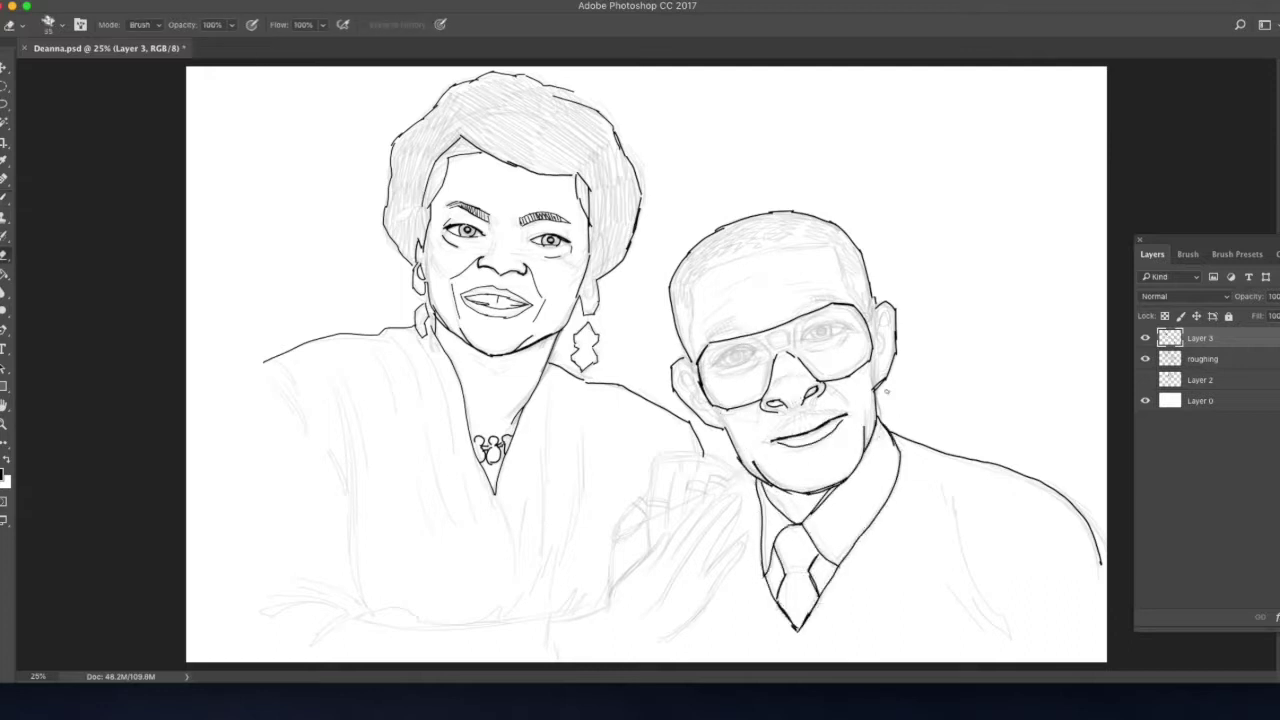
left_click_drag(694, 362, 690, 285)
mouse_move(690, 285)
left_mouse_down()
mouse_move(830, 244)
mouse_move(888, 372)
left_mouse_up()
left_click_drag(678, 368, 712, 418)
Ink the bridge and frames of the man's glasses, then flip the canvas horizontally.
key("F7")
mouse_move(766, 338)
left_mouse_down()
mouse_move(790, 326)
mouse_move(760, 400)
mouse_move(702, 372)
left_mouse_up()
key("F7")
mouse_move(796, 330)
left_mouse_down()
mouse_move(836, 308)
mouse_move(846, 375)
mouse_move(836, 308)
left_mouse_up()
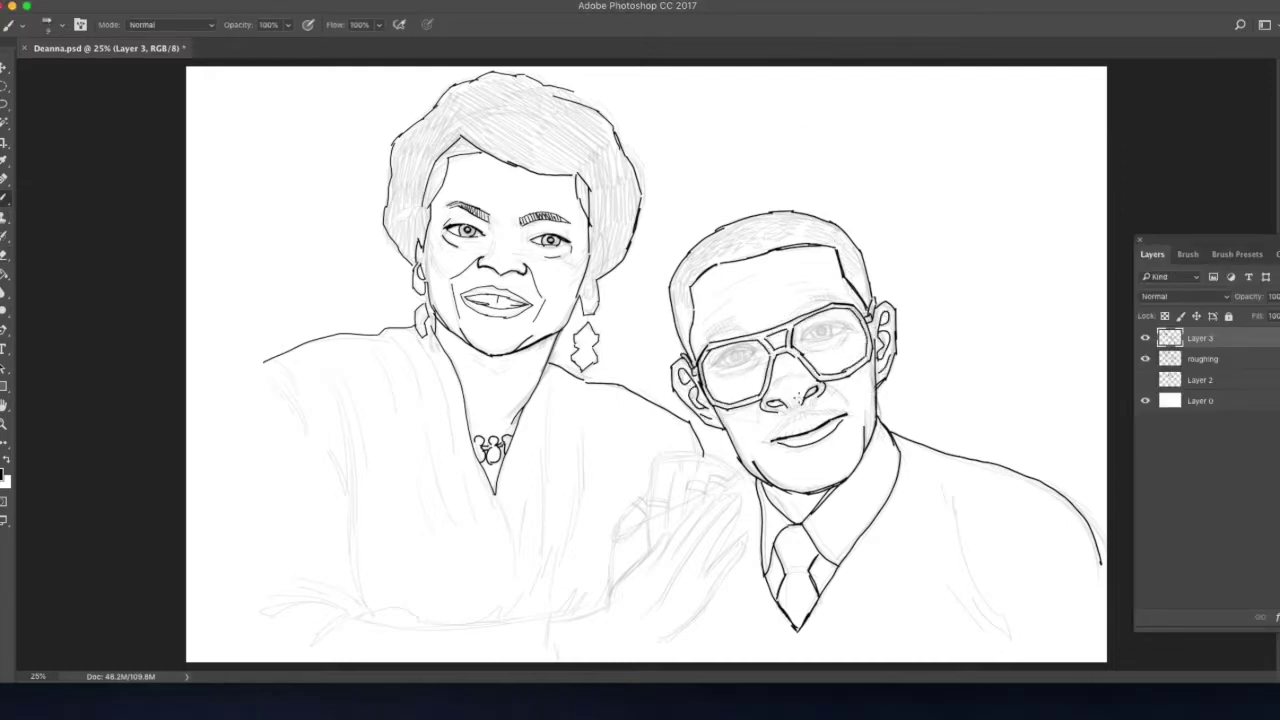
key("super+shift+h")
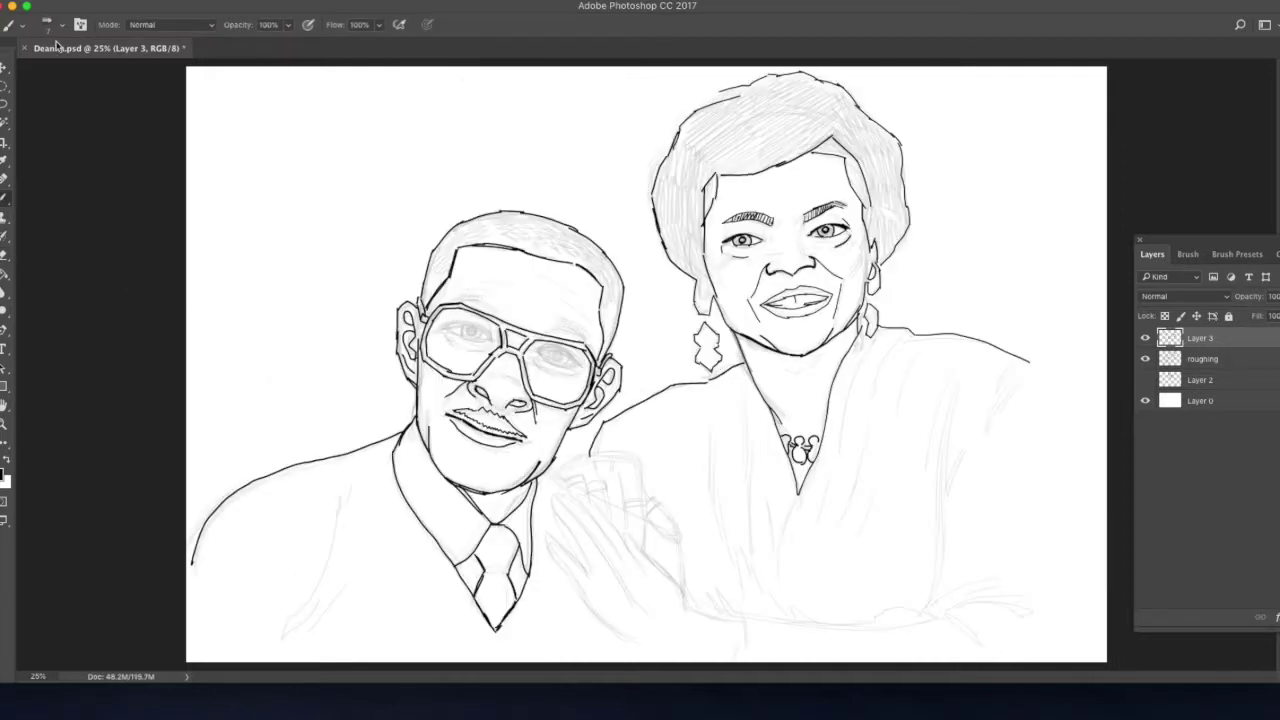
Ink the man's eyebrows and eyes, then lasso-select and free-transform both eyes.
left_click_drag(552, 322, 590, 336)
mouse_move(456, 298)
left_mouse_down()
mouse_move(490, 300)
mouse_move(490, 338)
mouse_move(580, 360)
left_mouse_up()
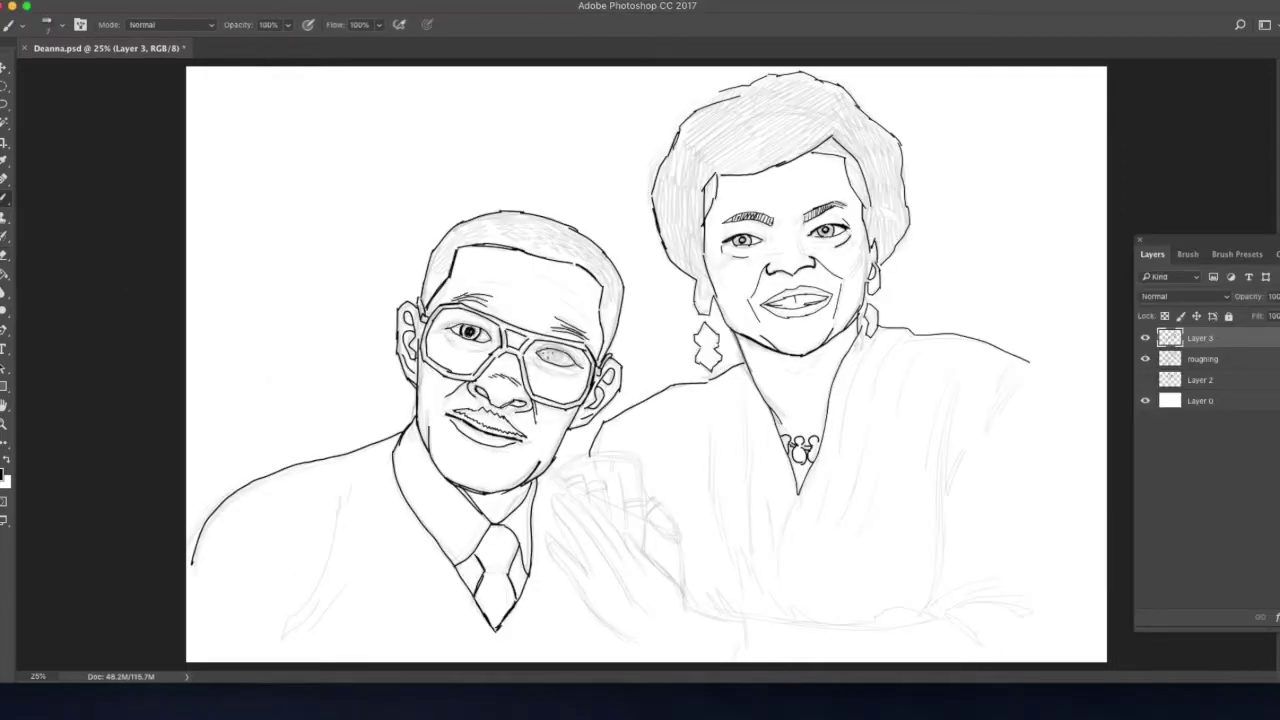
key("l")
left_click_drag(446, 326, 448, 322)
left_click_drag(532, 356, 534, 352)
key("super+t")
key("Return")
key("super+d")
Ink the curved sleeve edge, the woman's hand and fingers, and the man's long sleeve line.
key("b")
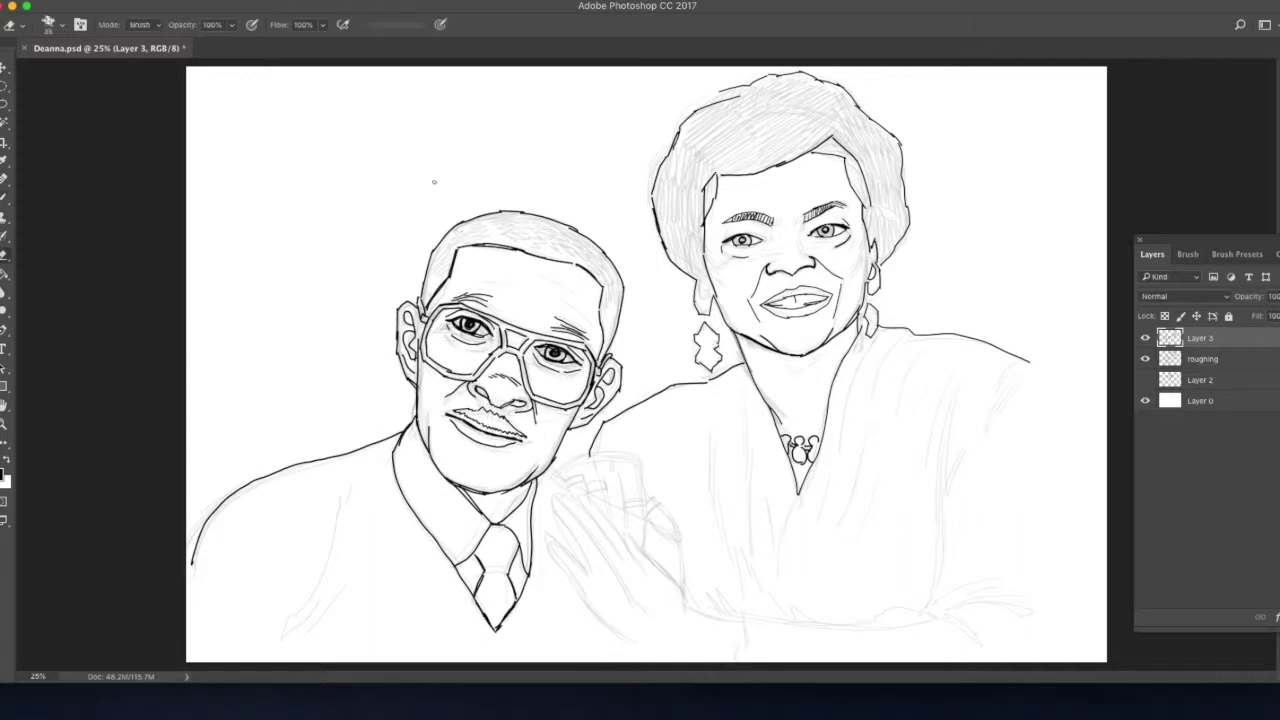
mouse_move(742, 622)
left_mouse_down()
mouse_move(580, 495)
mouse_move(588, 572)
mouse_move(684, 656)
left_mouse_up()
left_click_drag(738, 616, 734, 662)
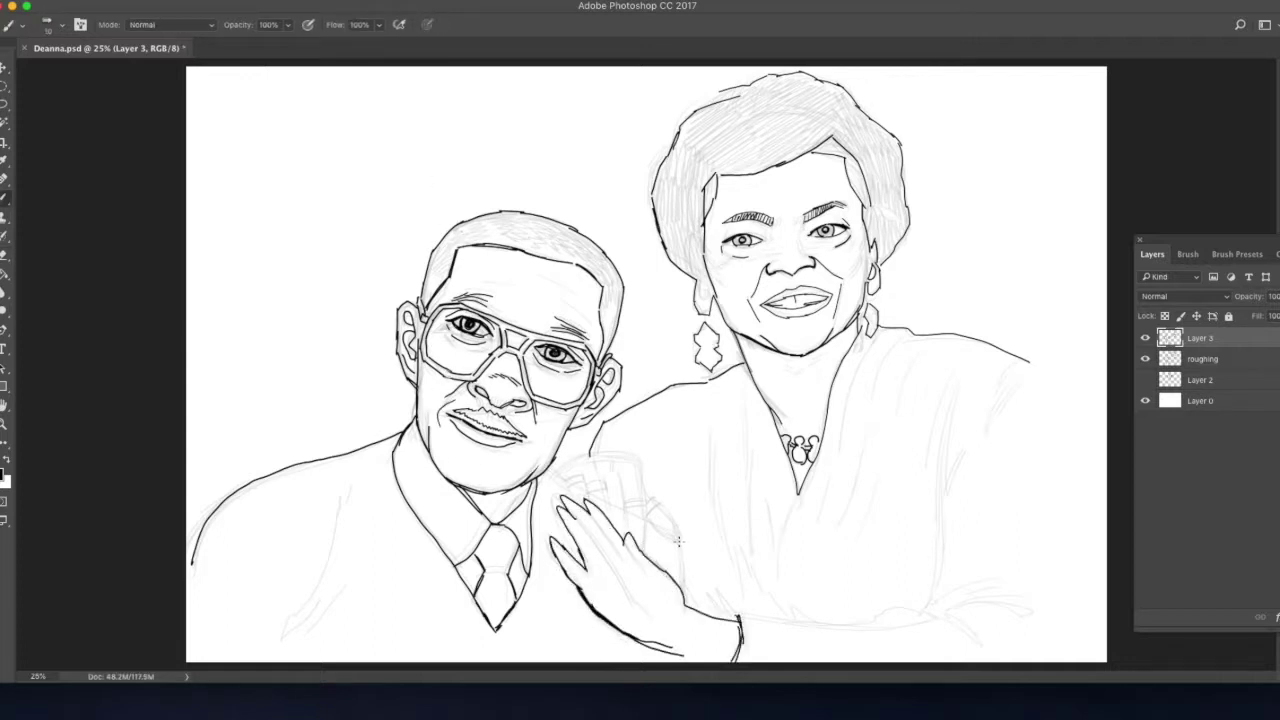
left_click_drag(636, 456, 678, 582)
left_click_drag(556, 462, 612, 456)
left_click_drag(602, 474, 646, 552)
left_click_drag(348, 482, 282, 640)
left_click_drag(346, 578, 300, 632)
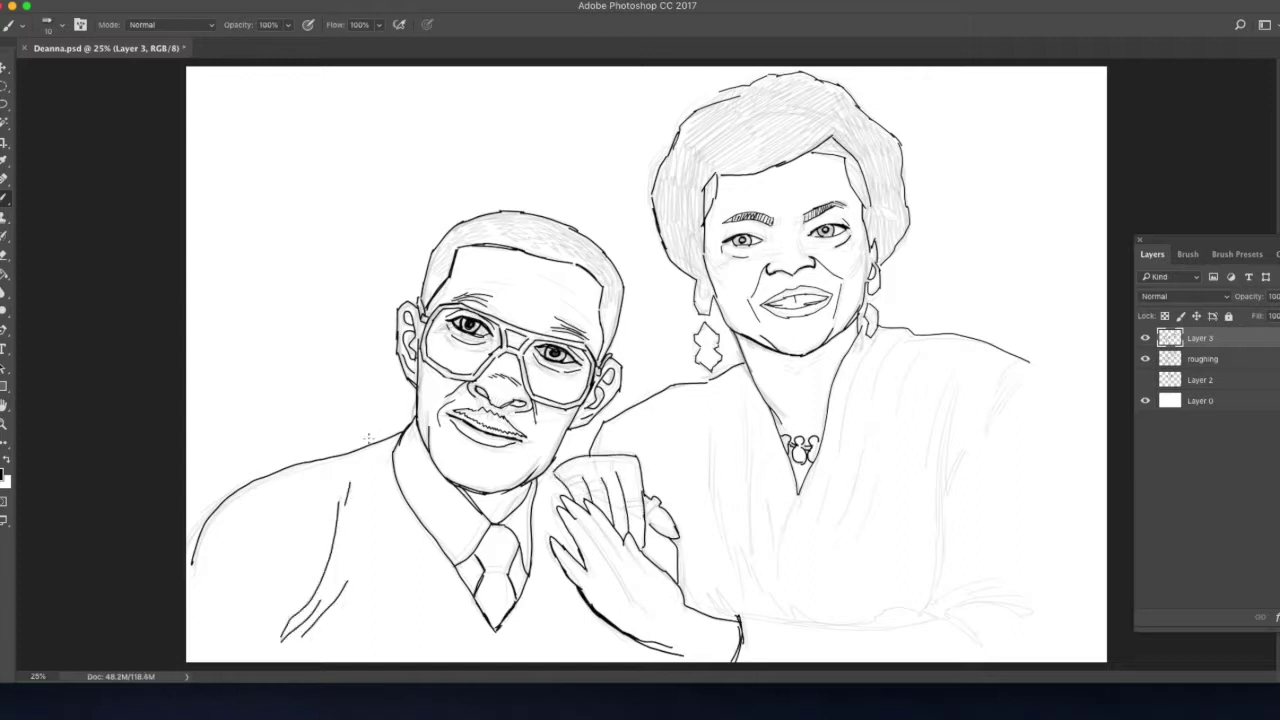
Ink the sleeve folds, dress-front folds, and the woman's outer arm and forearm lines.
left_click_drag(886, 330, 862, 362)
left_click_drag(795, 506, 781, 546)
left_click_drag(872, 334, 845, 526)
left_click_drag(912, 334, 874, 392)
left_click_drag(748, 376, 742, 556)
left_click_drag(726, 430, 784, 614)
left_click_drag(956, 362, 938, 600)
left_click_drag(972, 600, 1022, 610)
left_click_drag(740, 618, 940, 612)
left_click_drag(946, 604, 982, 646)
left_click_drag(942, 600, 1008, 594)
Refine the woman's eyebrow and hair edge, then darken the man's ear and jaw with a larger brush.
left_click_drag(730, 222, 778, 224)
left_click_drag(668, 146, 652, 198)
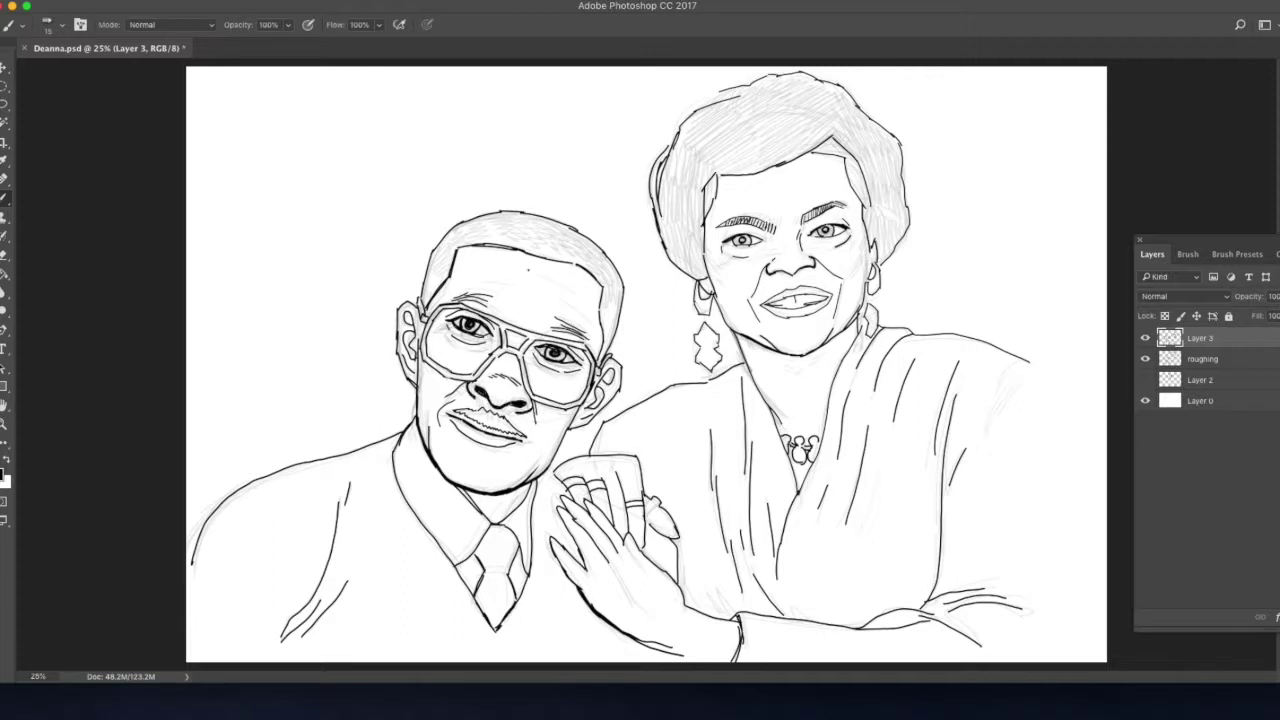
key("bracketright")
left_click_drag(414, 372, 424, 428)
left_click_drag(414, 348, 398, 384)
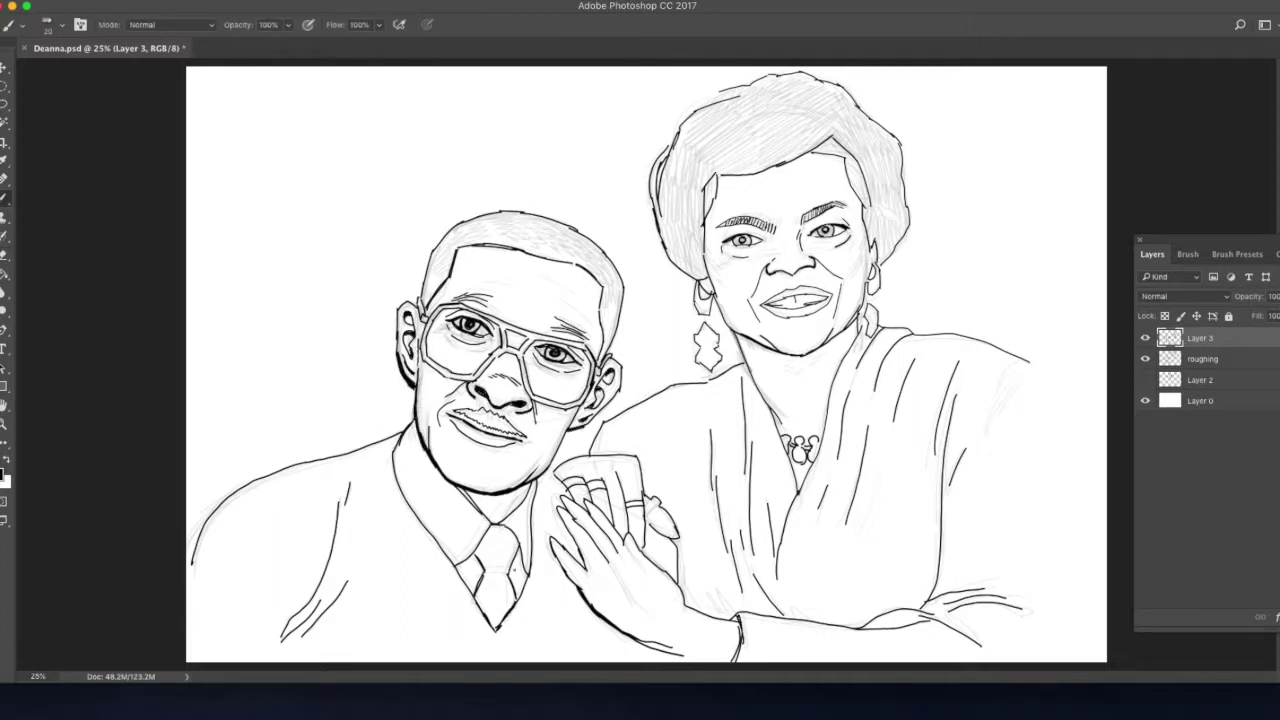
Erase stray marks by the man's glasses, hatch his hair, and draw rings on the woman's finger.
key("e")
left_click_drag(546, 367, 473, 343)
key("b")
left_click_drag(602, 264, 572, 296)
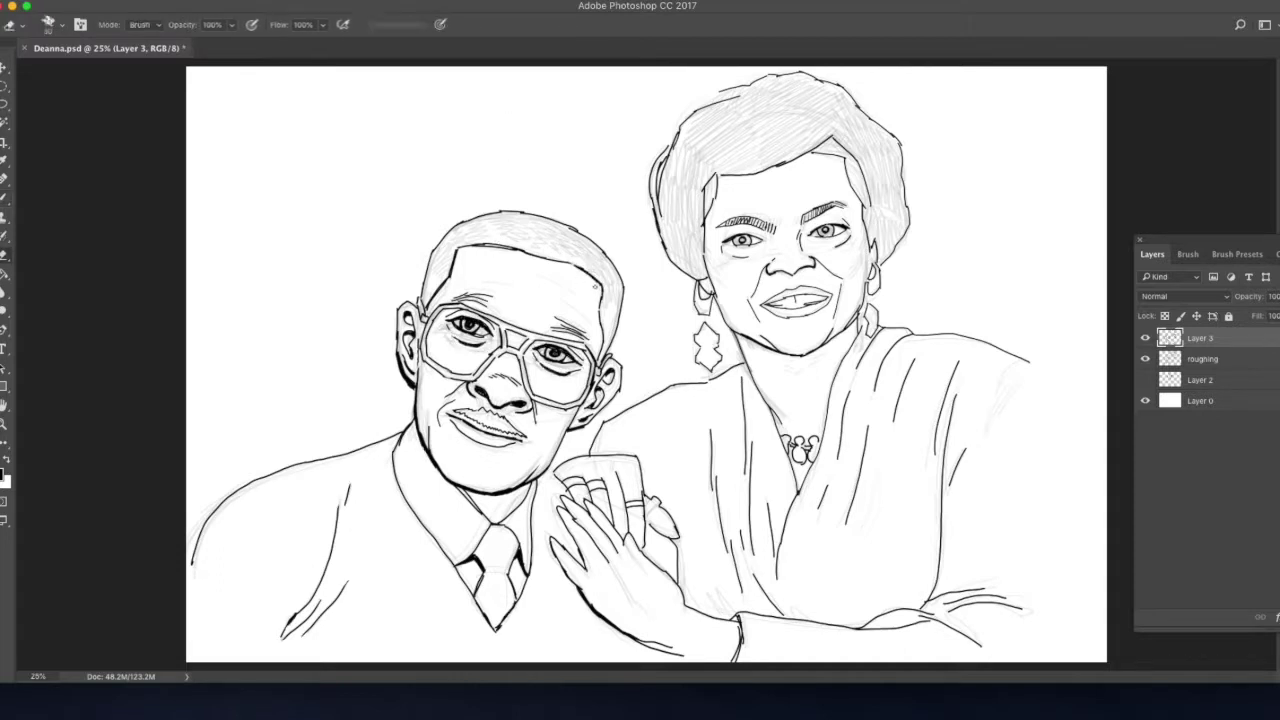
mouse_move(438, 245)
left_mouse_down()
mouse_move(498, 211)
mouse_move(432, 278)
left_mouse_up()
mouse_move(546, 222)
left_mouse_down()
mouse_move(574, 250)
mouse_move(612, 356)
left_mouse_up()
mouse_move(593, 549)
left_mouse_down()
mouse_move(584, 566)
mouse_move(666, 600)
left_mouse_up()
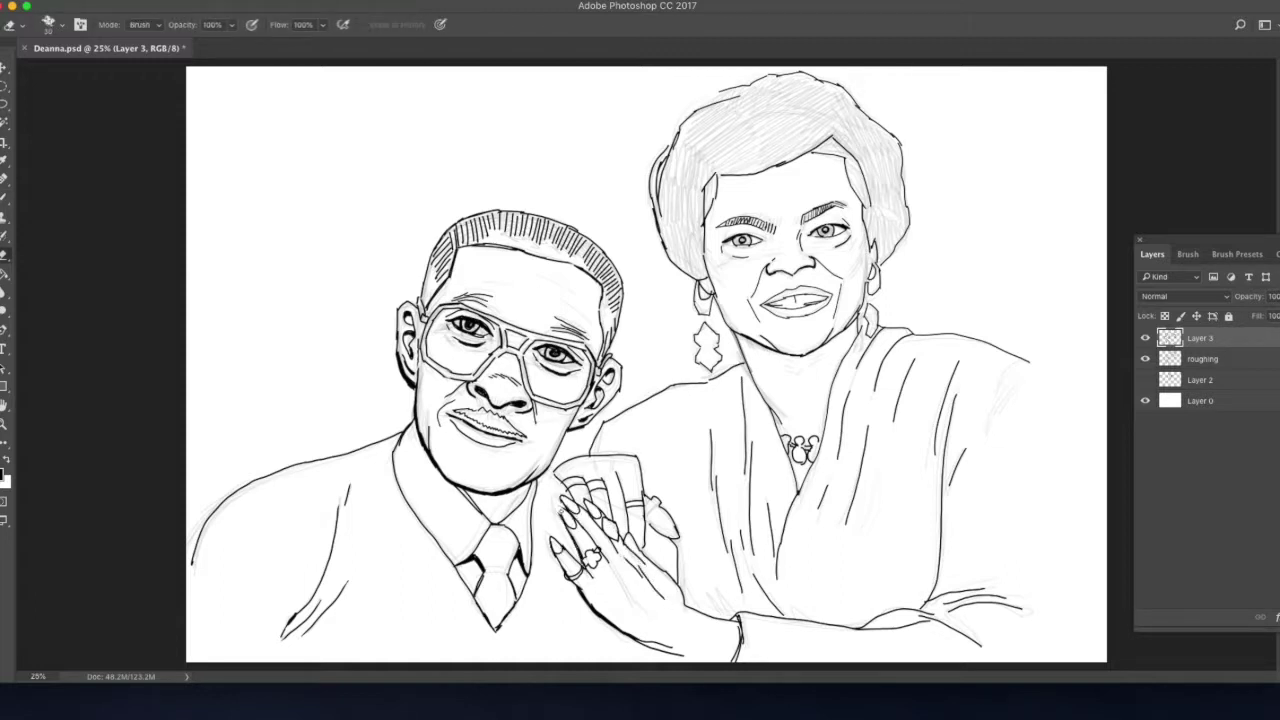
left_click_drag(606, 523, 614, 534)
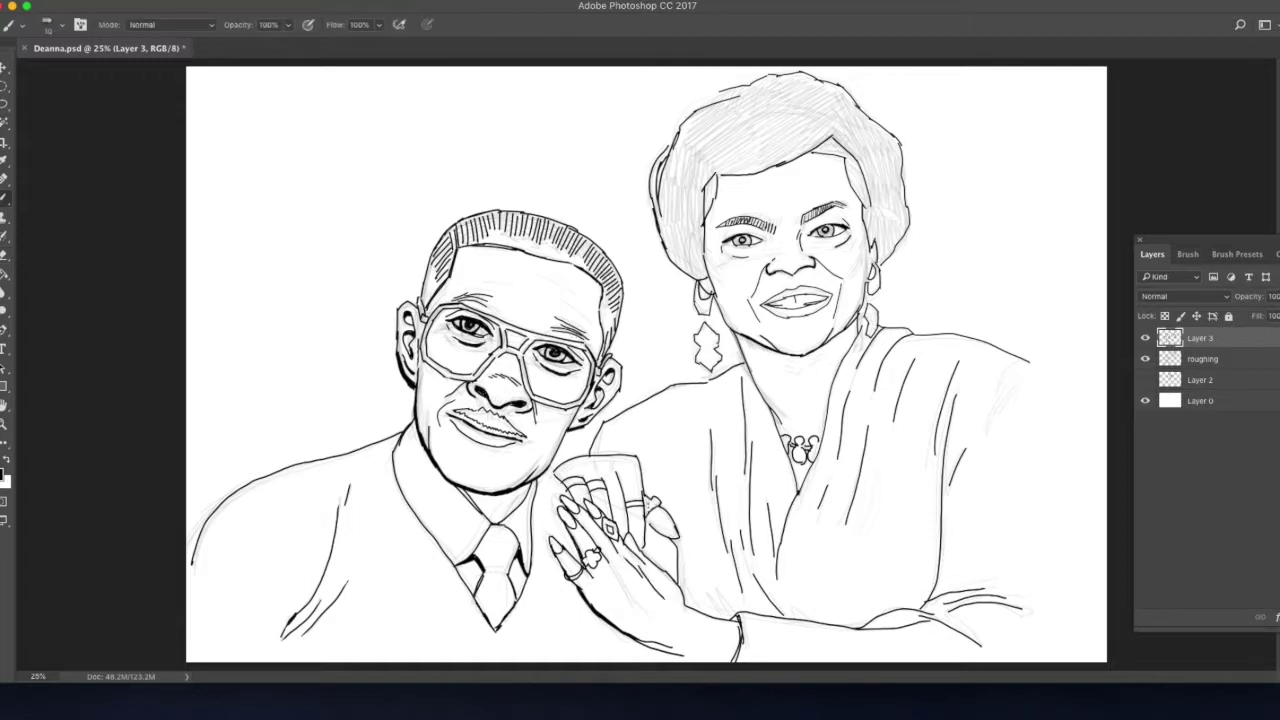
Darken the top of the woman's hand and thicken the sleeve line with a resized brush.
key("bracketright")
left_click_drag(540, 497, 566, 490)
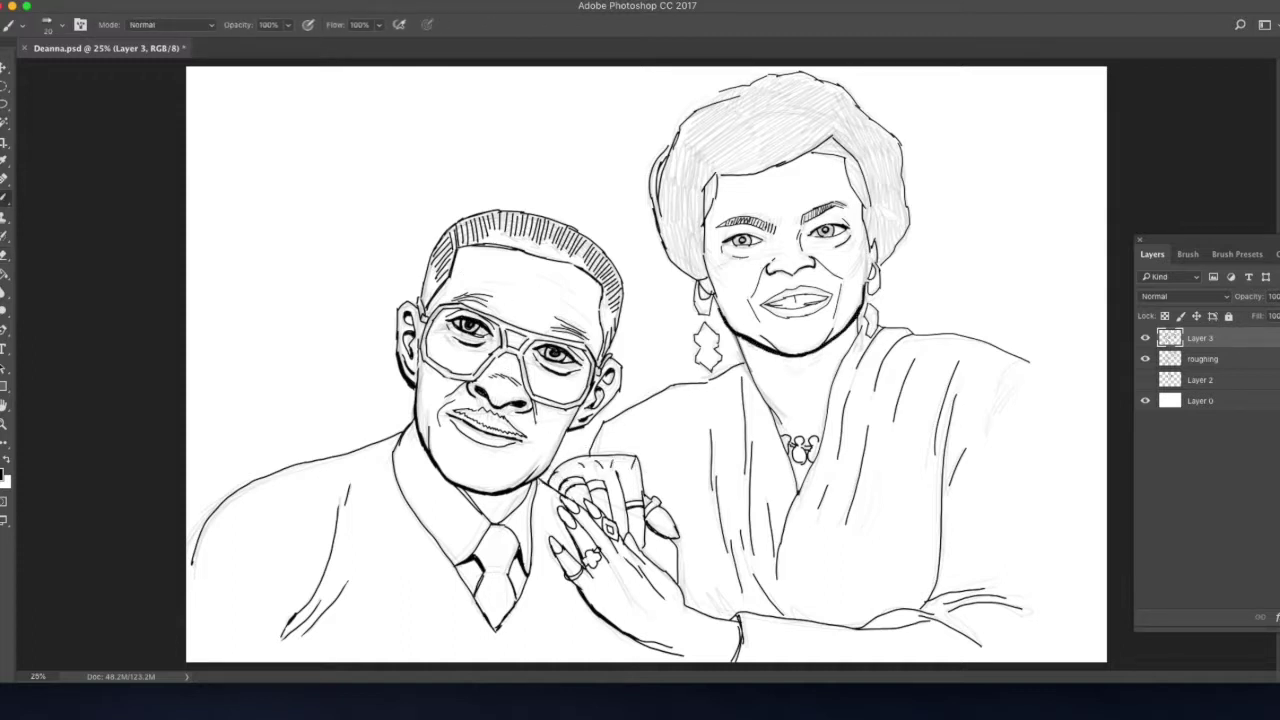
key("bracketleft")
key("e")
key("b")
key("e")
key("b")
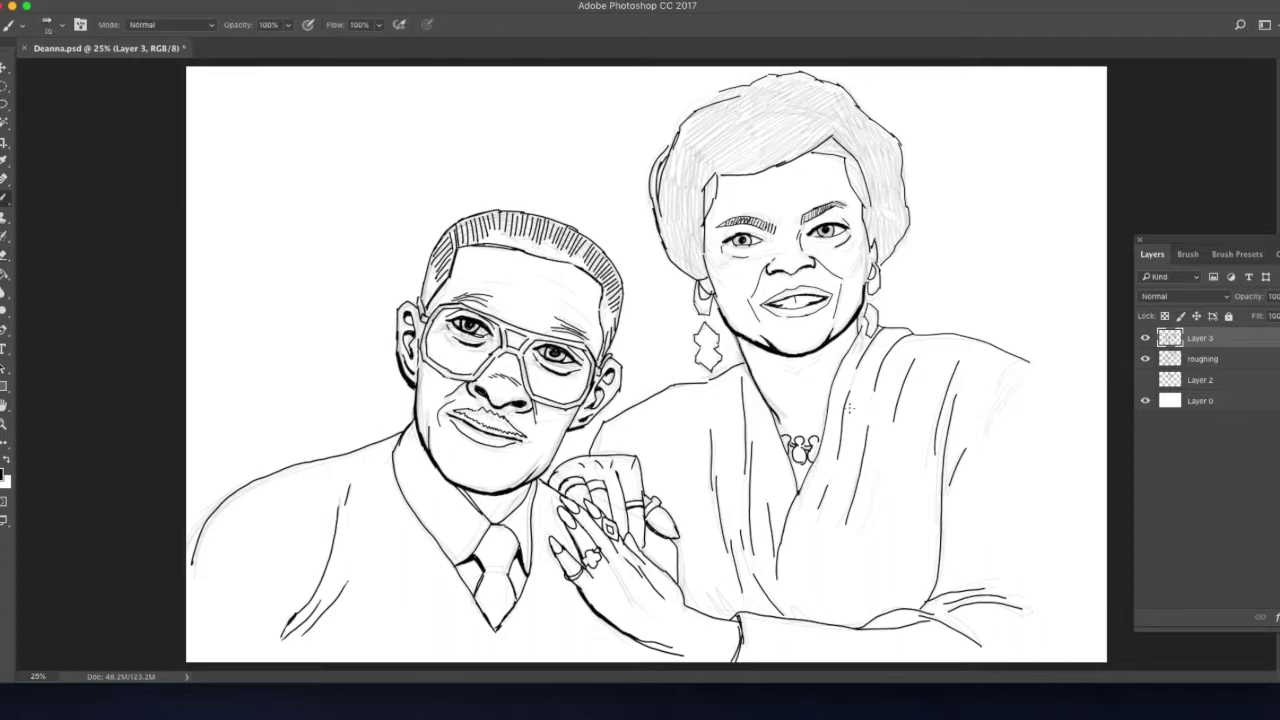
key("e")
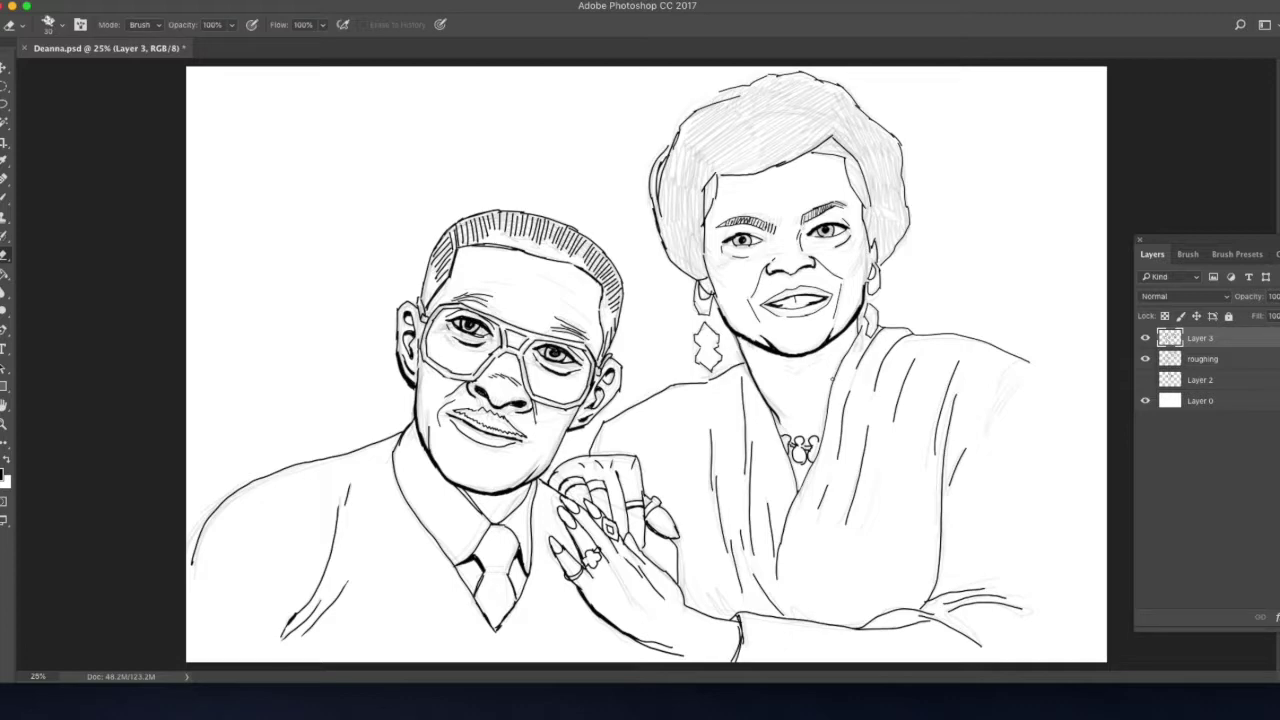
key("b")
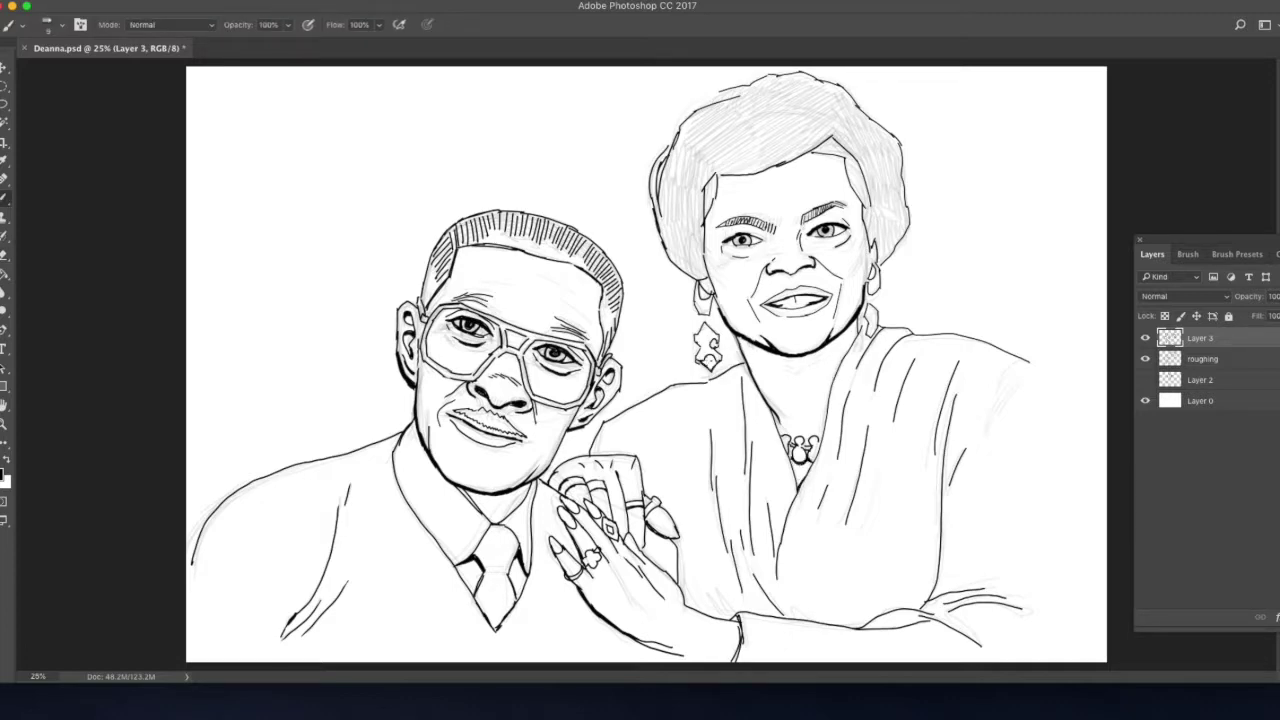
left_click_drag(742, 616, 734, 660)
Erase stray marks near the woman's sleeve and along her arm line.
key("e")
key("b")
key("e")
key("b")
key("e")
left_click_drag(992, 607, 970, 607)
key("b")
key("e")
left_click_drag(952, 474, 955, 395)
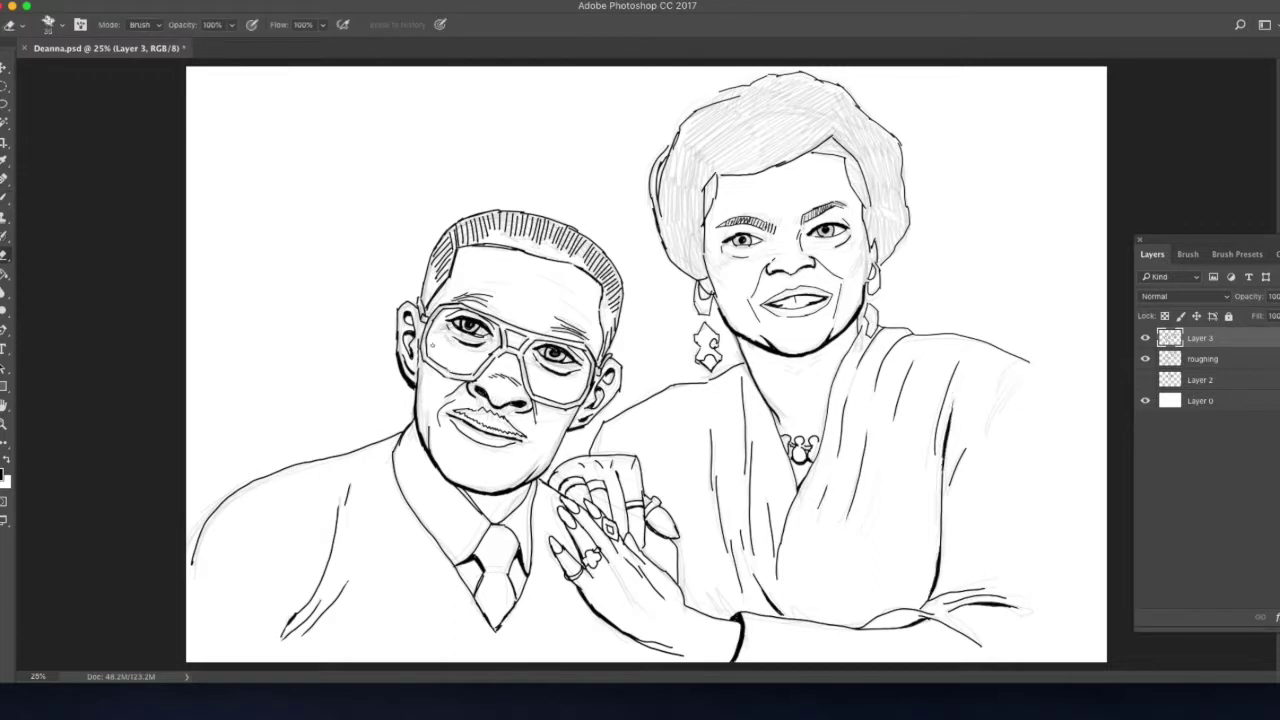
Add extra ink strokes at the top of the woman's hair.
key("b")
left_click_drag(712, 100, 782, 78)
key("e")
key("b")
left_click_drag(866, 140, 860, 200)
Flip the canvas back to its original orientation, then try and cancel stretching the man's head.
key("ctrl+shift+h")
key("ctrl+t")
left_click_drag(783, 161, 783, 147)
key("Escape")
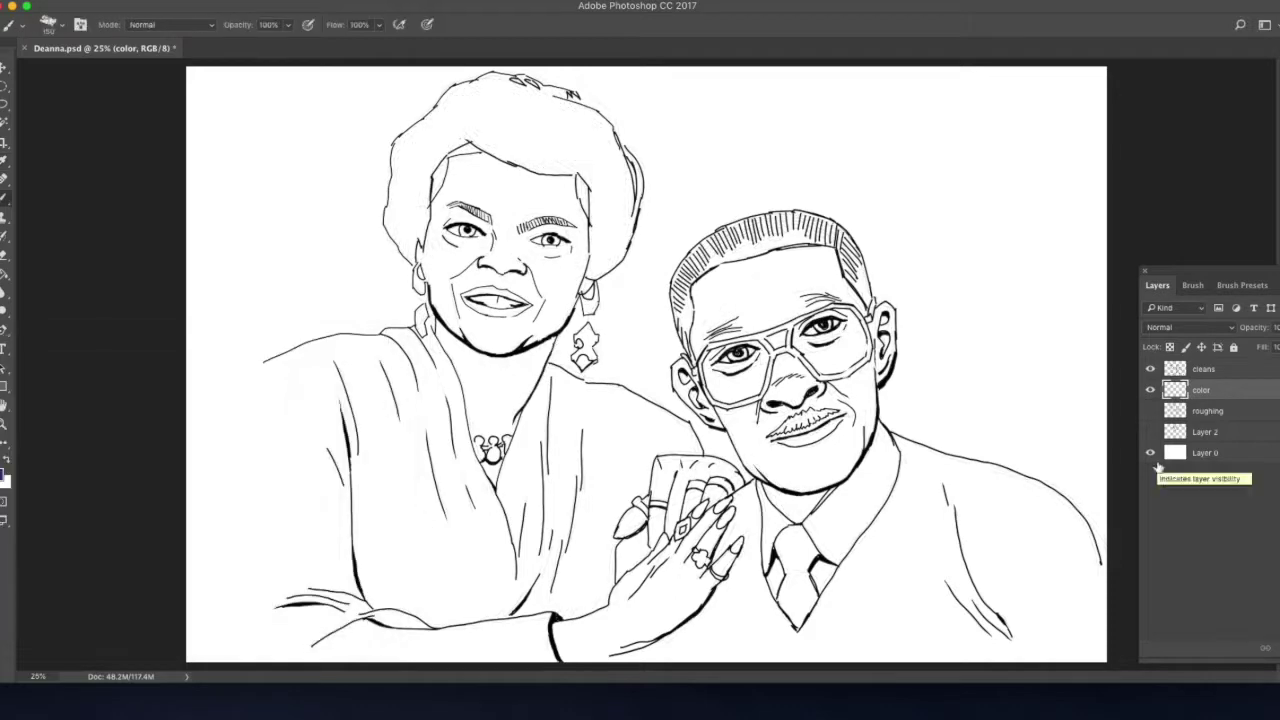
Paint the woman's dress dark purple, including her shoulder and sleeve.
left_click_drag(370, 430, 480, 560)
left_click_drag(300, 380, 620, 600)
mouse_move(560, 380)
left_mouse_down()
mouse_move(690, 440)
mouse_move(600, 570)
left_mouse_up()
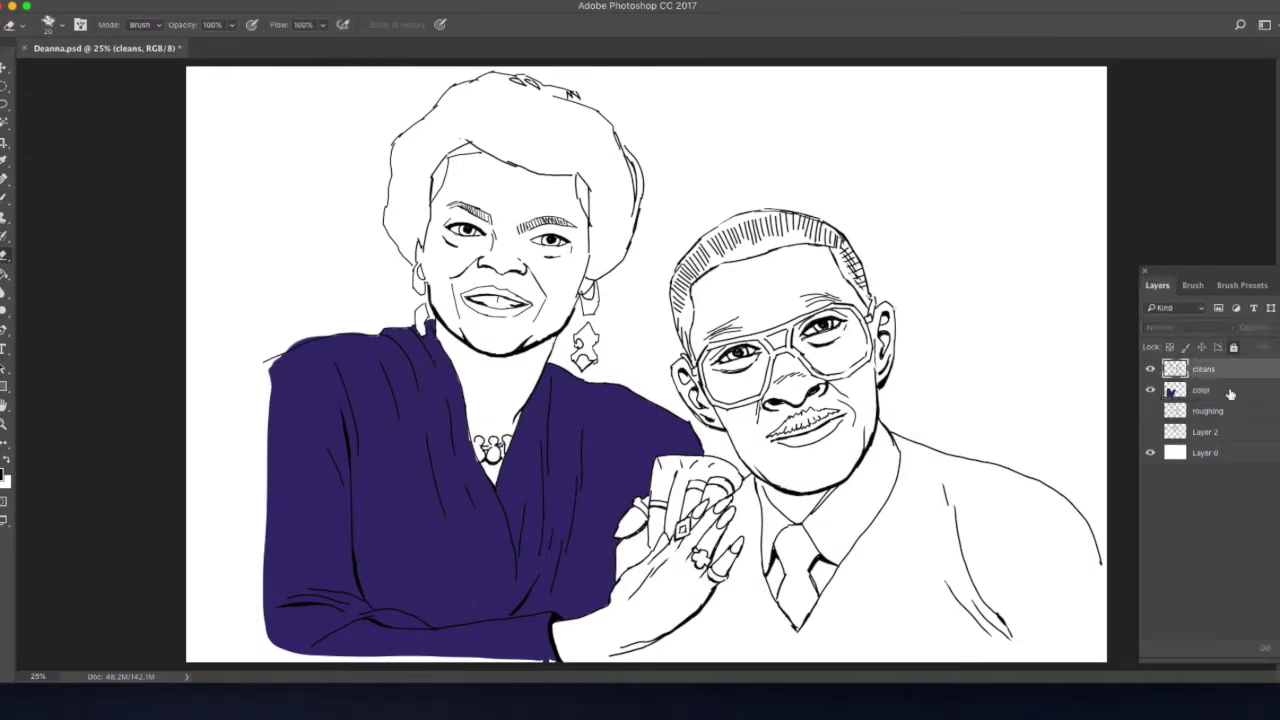
Fill the man's sweater with red, extending it along the bottom edge.
left_click(1230, 394)
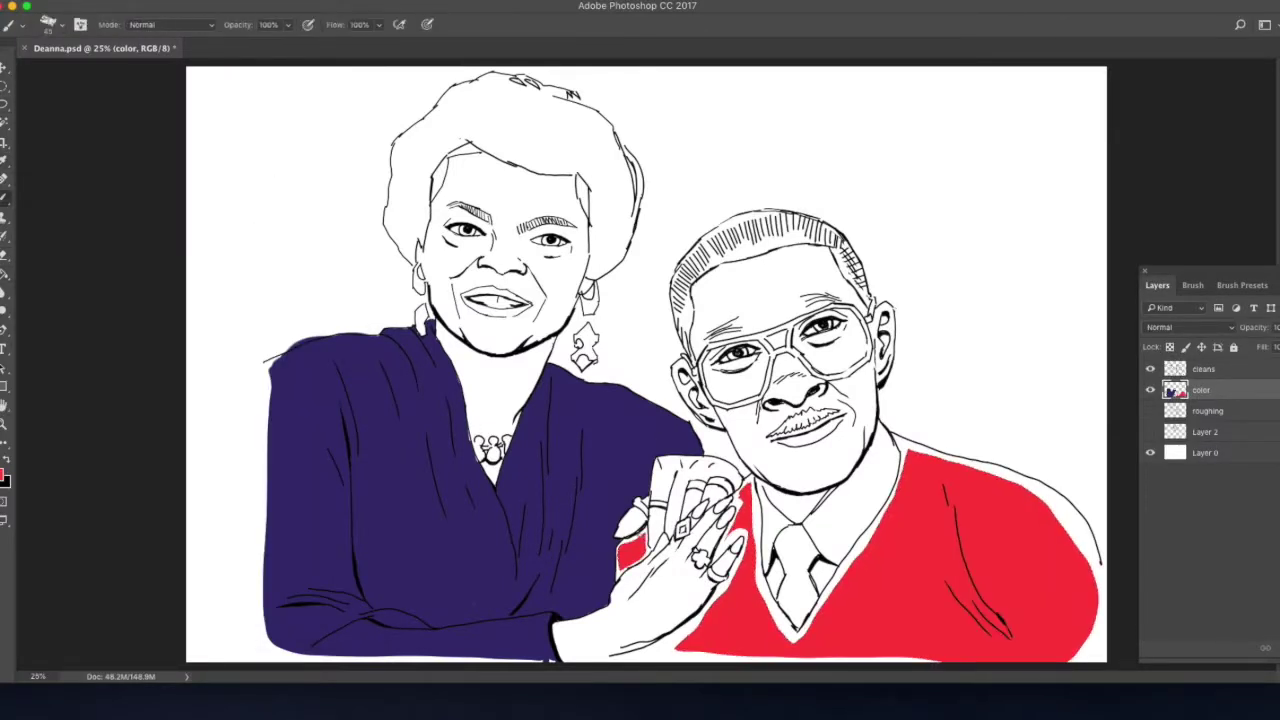
left_click_drag(776, 480, 780, 630)
mouse_move(728, 510)
left_mouse_down()
mouse_move(736, 590)
mouse_move(840, 655)
left_mouse_up()
mouse_move(900, 450)
left_mouse_down()
mouse_move(800, 630)
mouse_move(1030, 470)
left_mouse_up()
Paint the man's tie dark red.
left_click(4, 476)
left_click(123, 434)
left_click(340, 366)
left_click_drag(790, 535, 795, 620)
Paint the woman's necklace and both earrings bright yellow.
left_click(4, 476)
left_click(207, 534)
left_click(165, 378)
left_click(305, 372)
left_click_drag(470, 445, 510, 445)
left_click_drag(420, 305, 422, 322)
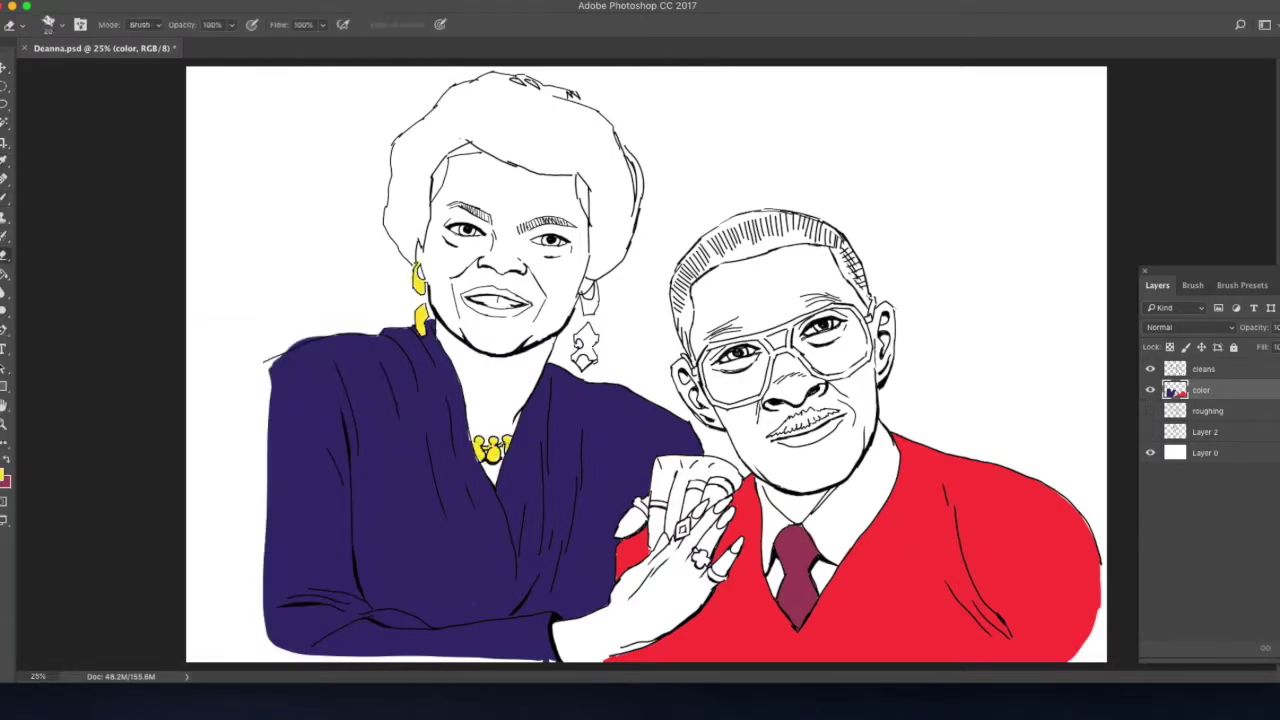
left_click_drag(585, 326, 585, 365)
Fill the woman's face and hand tan, touching up the wrist and fingertips.
left_click(4, 476)
left_click(90, 430)
left_click(338, 368)
key("alt+BackSpace")
key("l")
left_click_drag(620, 530, 630, 525)
key("alt+BackSpace")
key("ctrl+d")
key("b")
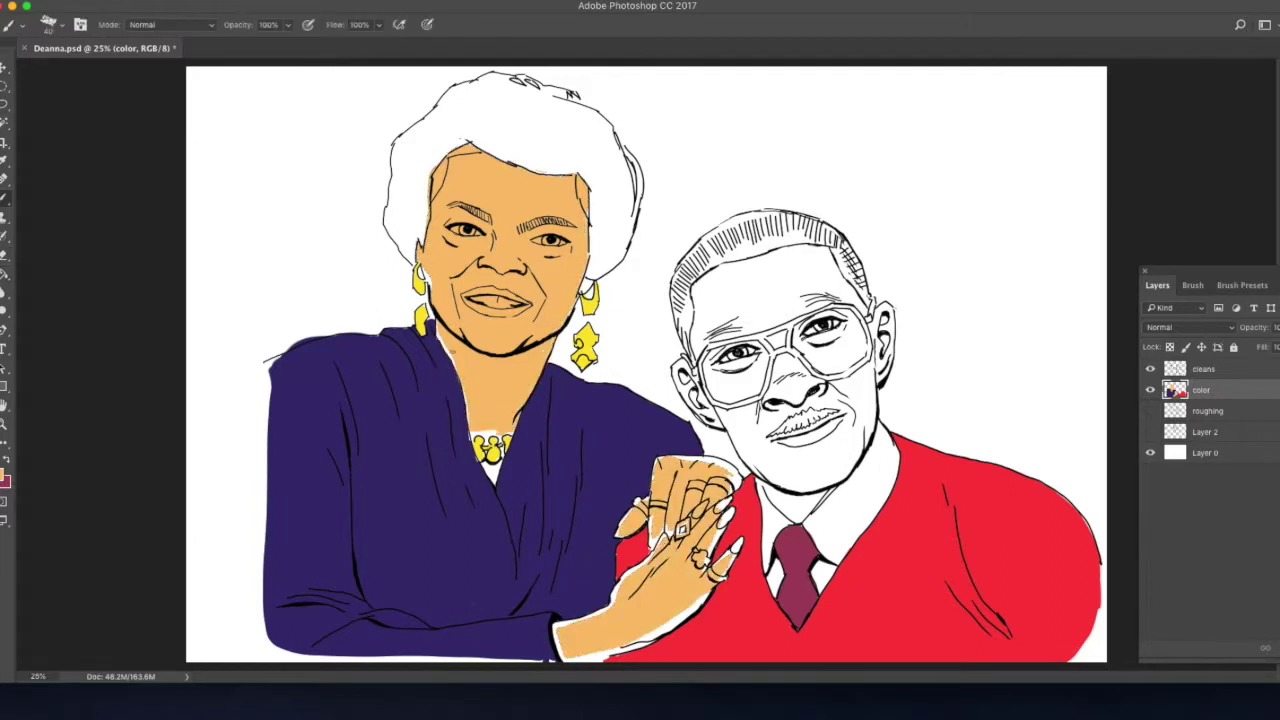
left_click_drag(570, 630, 700, 600)
left_click_drag(728, 502, 715, 570)
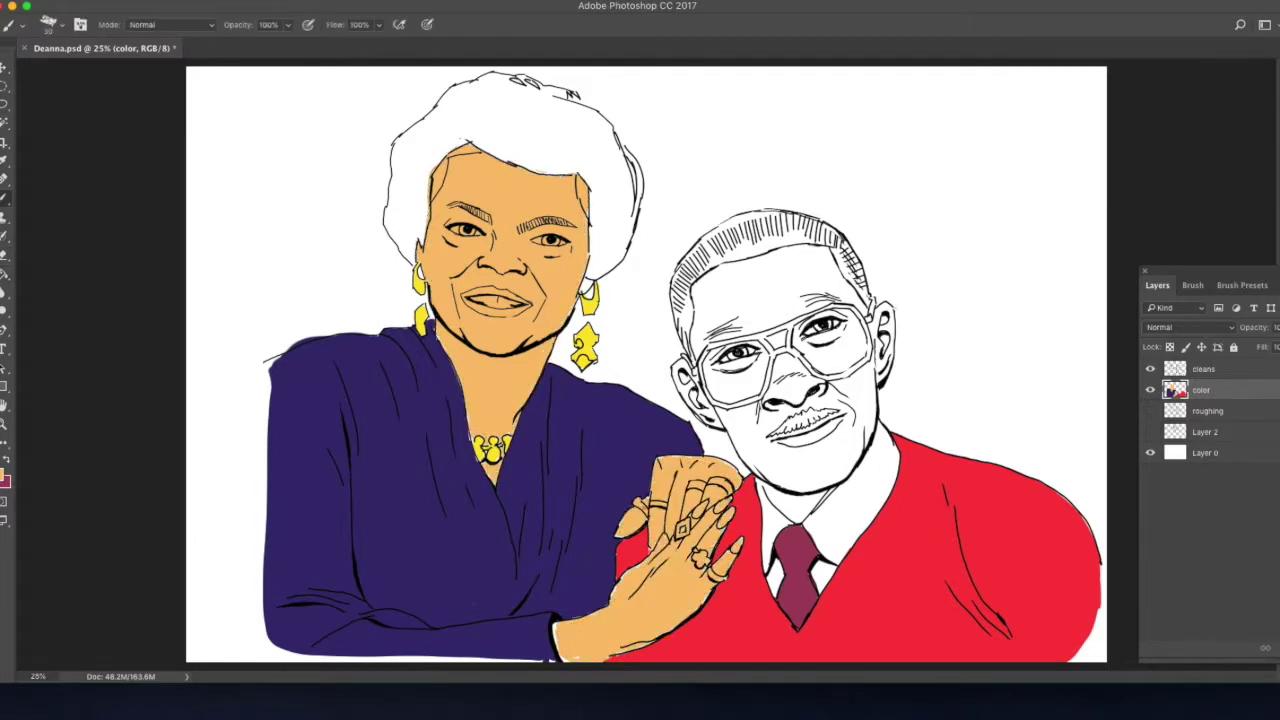
Fill the woman's hair black and touch up its edges.
key("g")
left_click(510, 115)
key("b")
left_click_drag(405, 130, 420, 260)
left_click_drag(520, 85, 620, 270)
left_click(3, 476)
left_click(334, 366)
left_click(1203, 369)
key("g")
left_click(1201, 390)
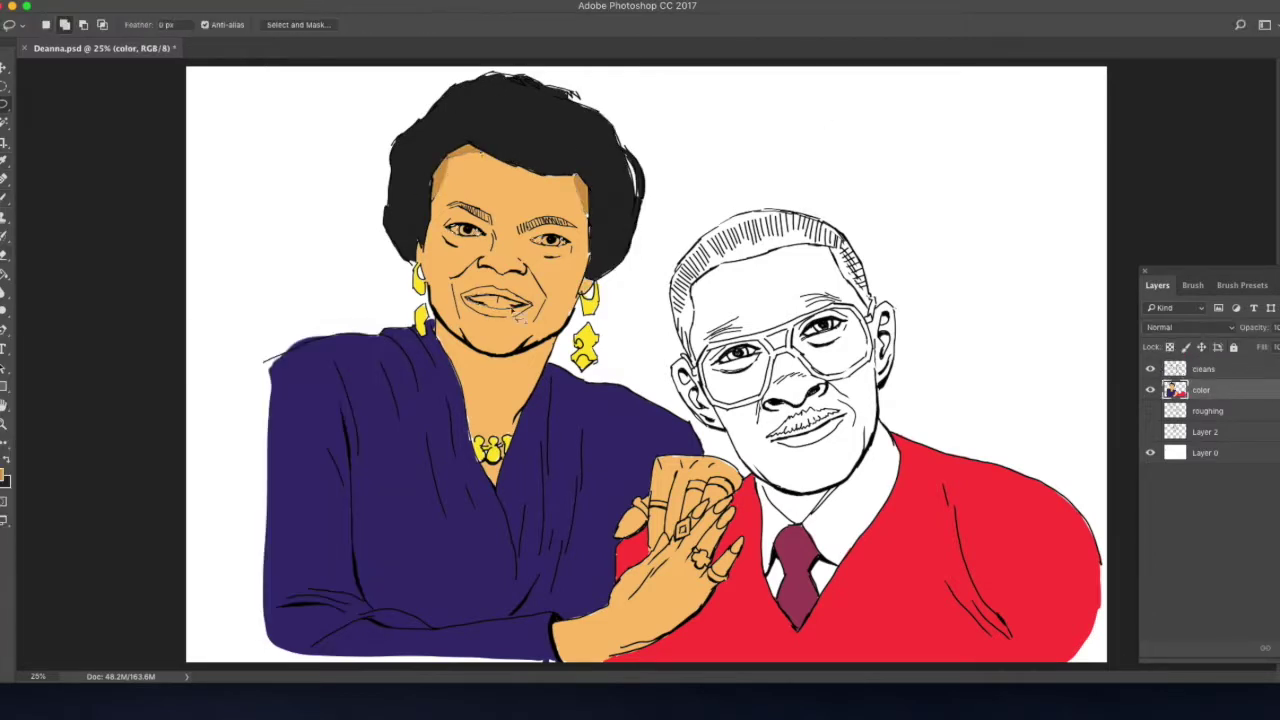
Fill the woman's teeth with a lighter colour, then pick orange.
left_click(3, 476)
left_click(343, 366)
left_click(488, 305)
key("b")
left_click(3, 476)
left_click(340, 366)
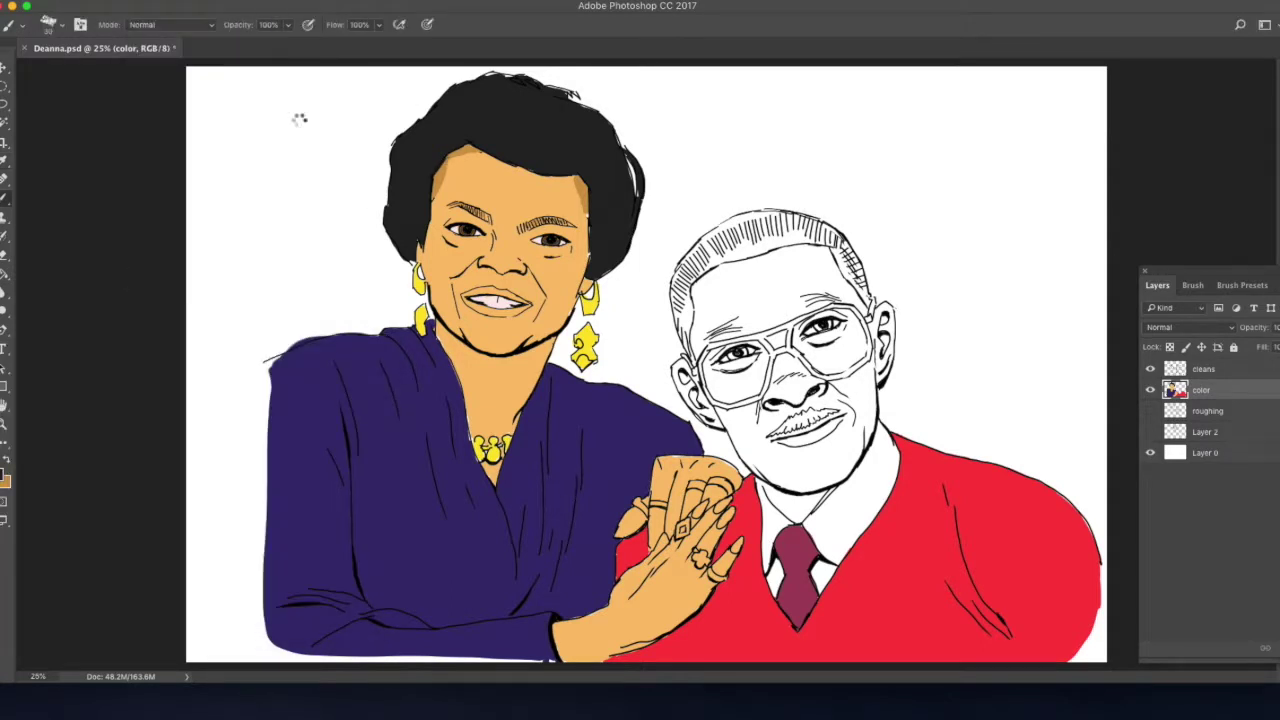
Flip the canvas horizontally and reset the cleans layer with red and orange colours.
key("ctrl+shift+h")
key("e")
key("alt+bracketright")
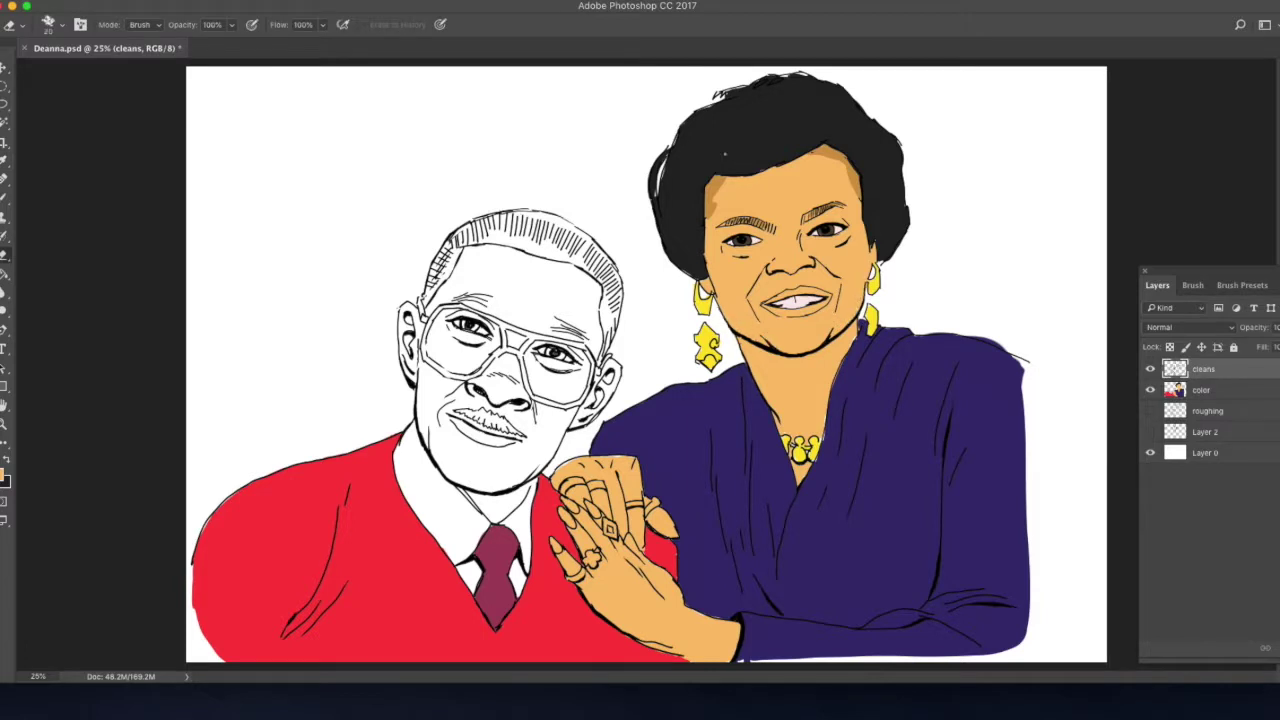
key("l")
left_click(3, 476)
left_click(440, 500)
left_click(340, 366)
key("b")
key("x")
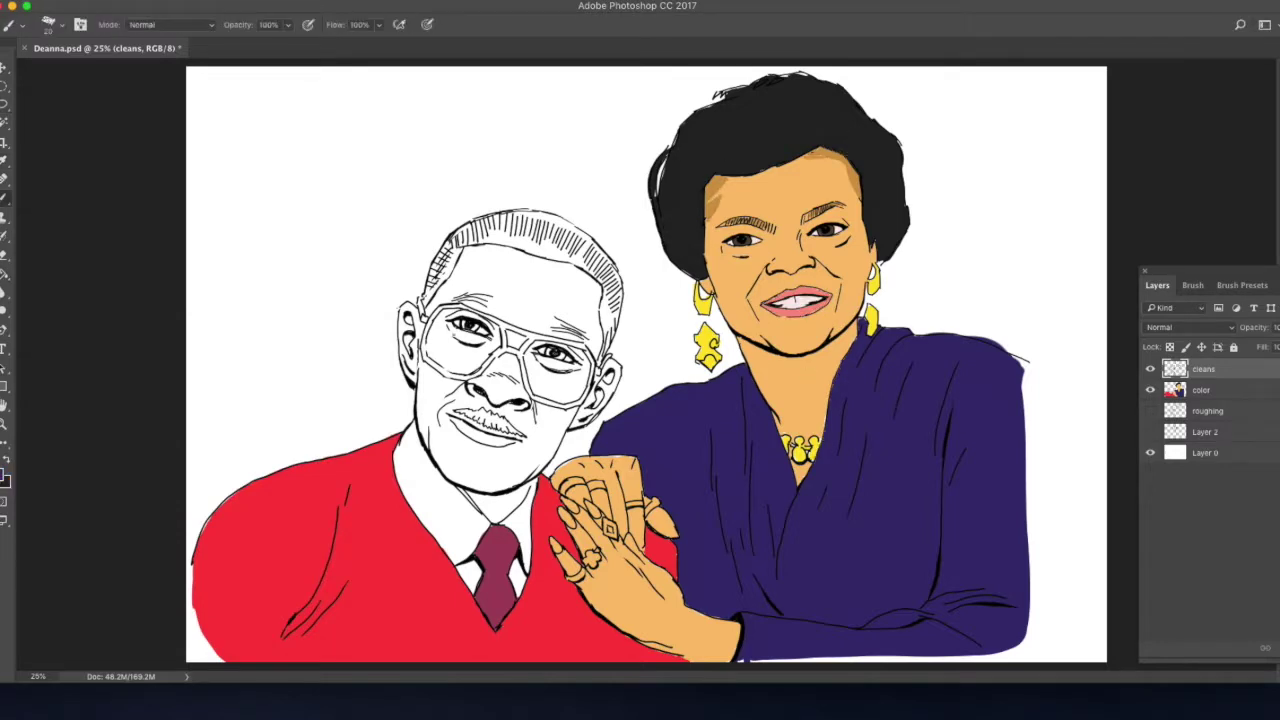
Fill the man's face brown on the color layer.
left_click(1200, 390)
left_click(3, 476)
left_click(103, 463)
left_click(340, 366)
key("alt+BackSpace")
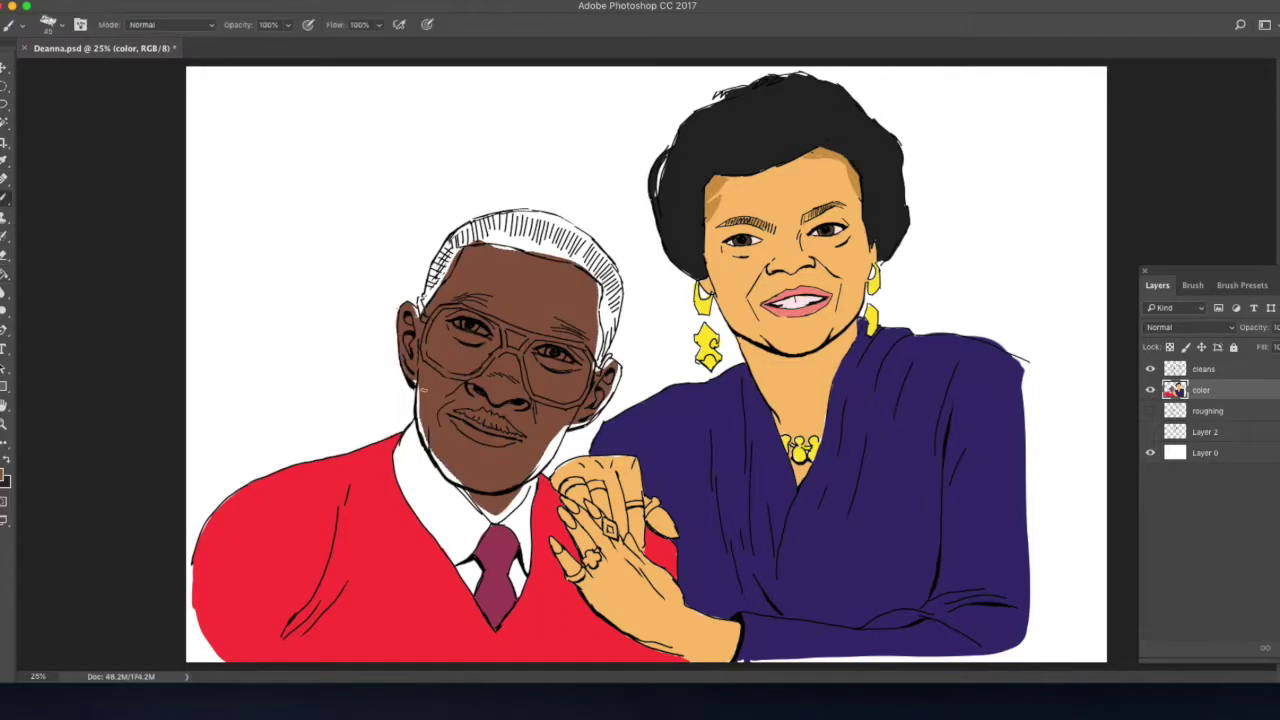
Select the man's mouth and mustache area and fill it pink.
key("l")
left_click_drag(452, 414, 455, 418)
key("b")
left_click(4, 474)
left_click(340, 366)
key("alt+BackSpace")
left_click(4, 474)
Paint the man's hair dark grey with lighter grey streaks across it.
left_click(340, 366)
left_click_drag(430, 280, 600, 250)
mouse_move(470, 214)
left_mouse_down()
mouse_move(615, 300)
mouse_move(612, 360)
left_mouse_up()
left_click(4, 474)
left_click(343, 366)
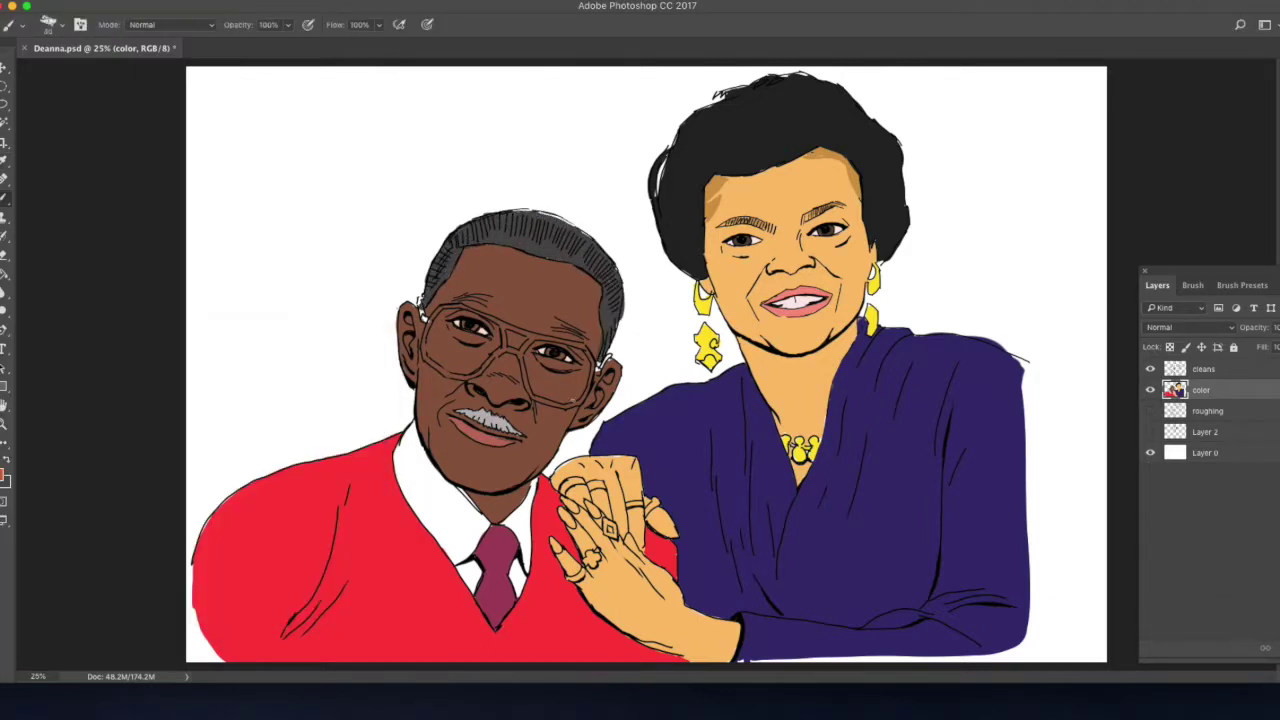
left_click_drag(534, 248, 580, 258)
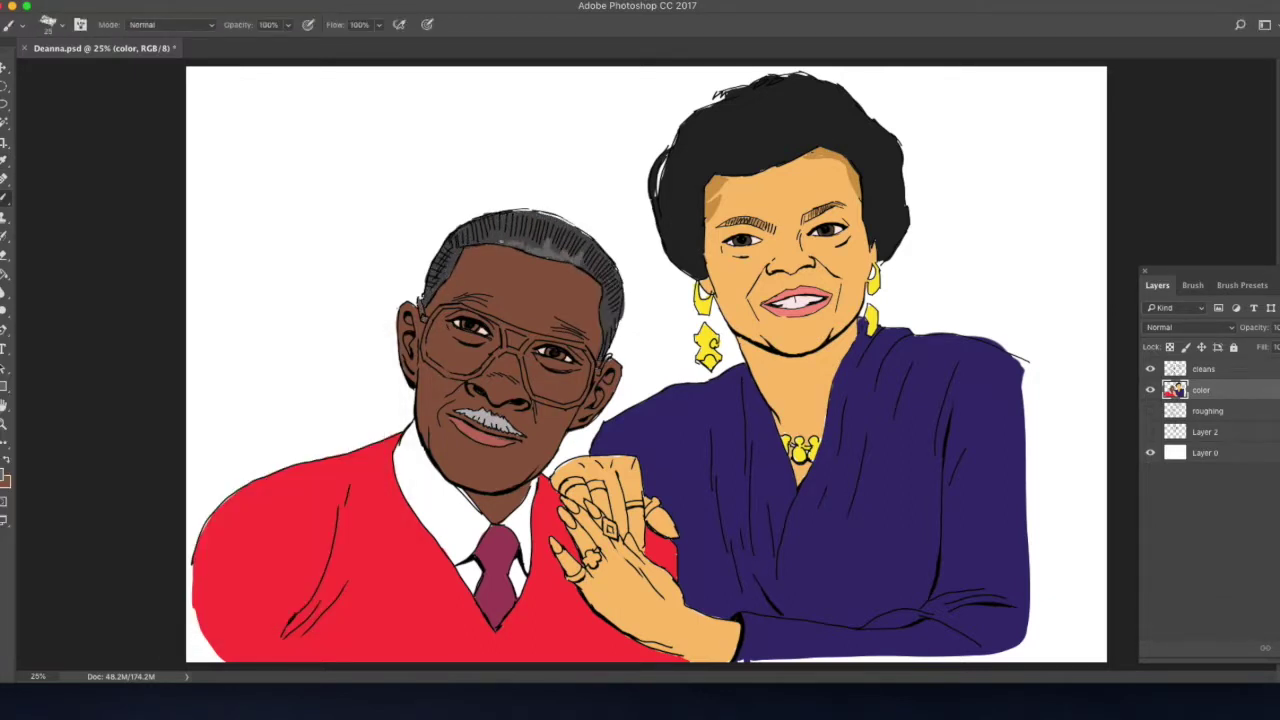
Toggle the panels off and on and zoom in to review the portrait.
key("F7")
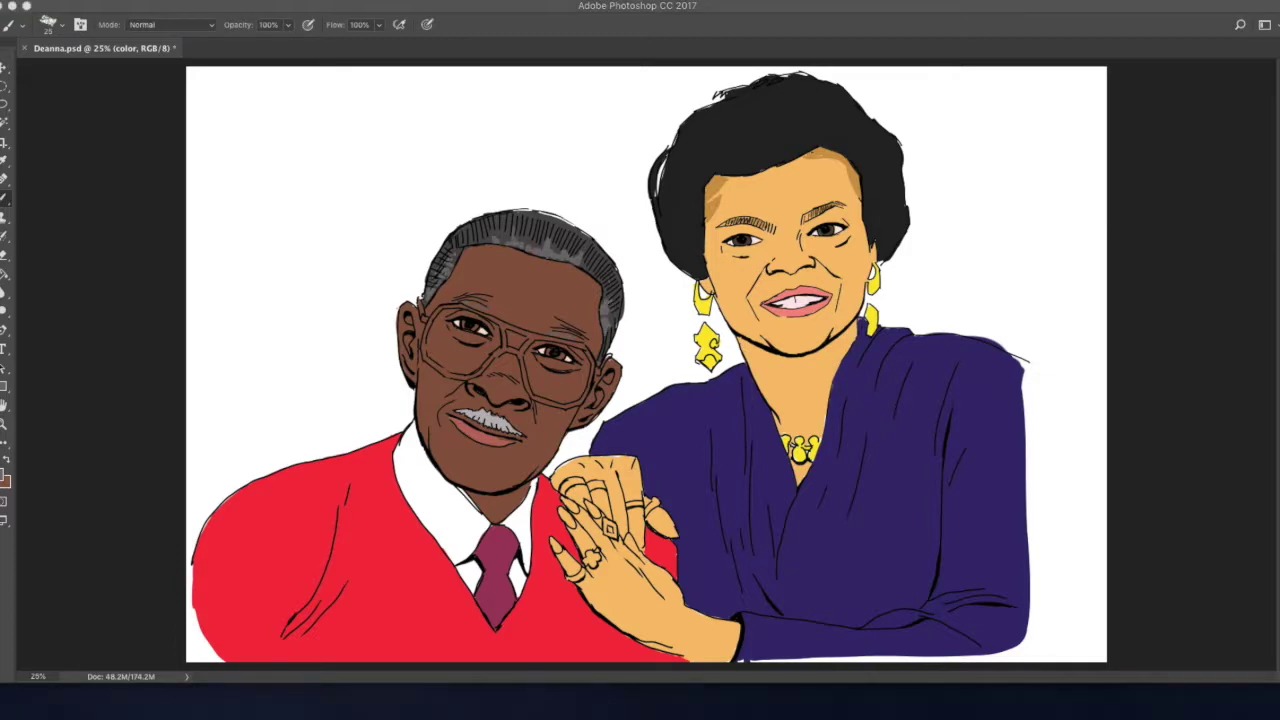
key("F7")
left_click(480, 415, "alt")
left_click(640, 360, "ctrl")
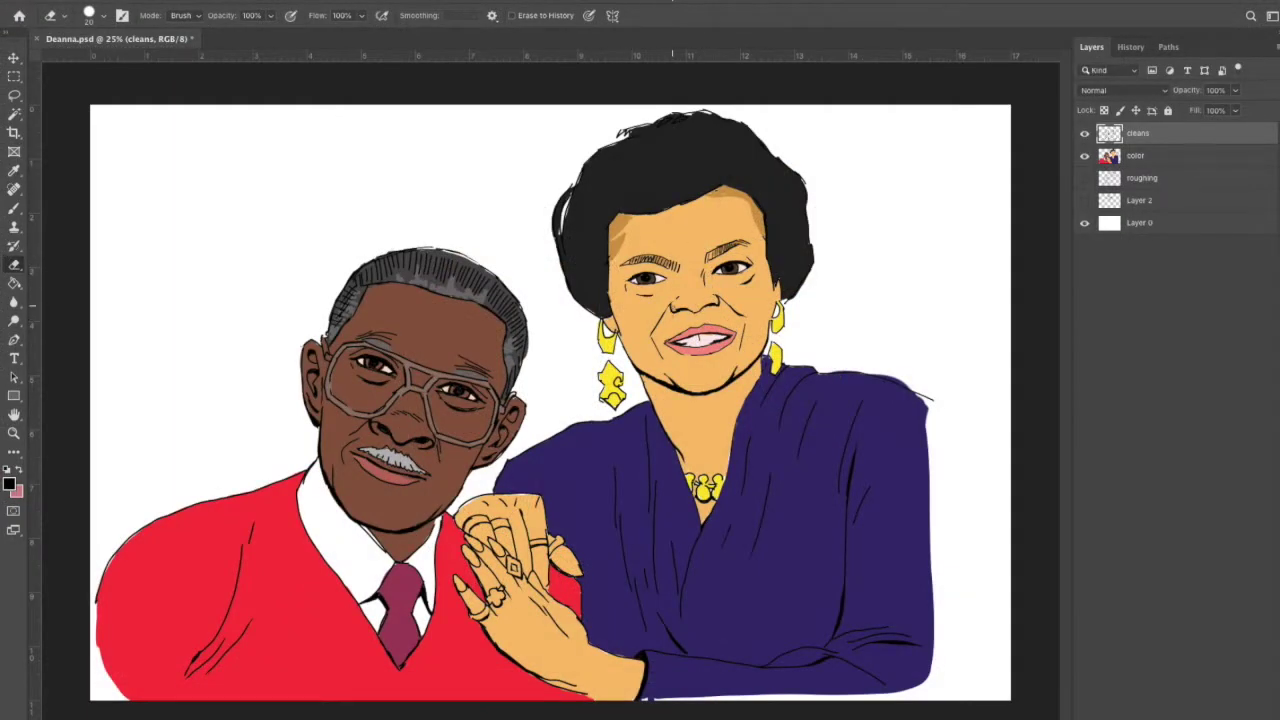
Fill the background gray-mauve and fill the selected rings yellow on the color layer.
left_click(1138, 222)
key("ctrl+BackSpace")
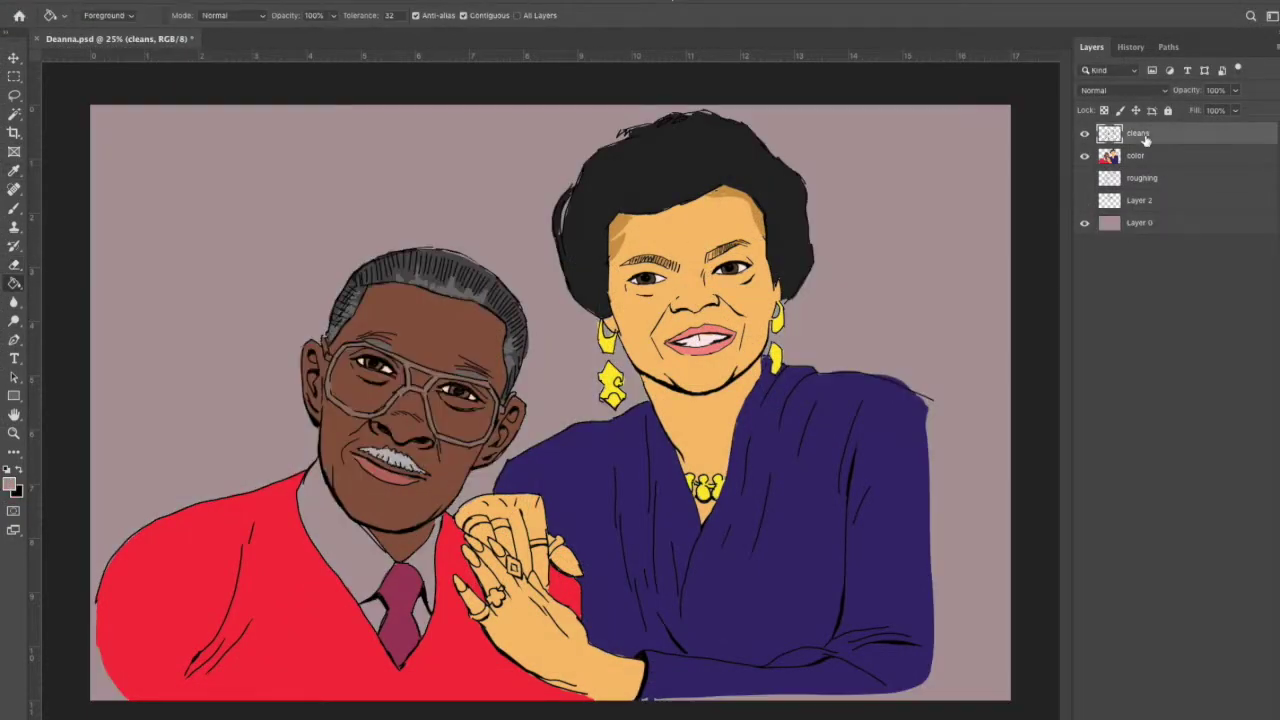
left_click(1135, 155)
key("l")
key("alt+BackSpace")
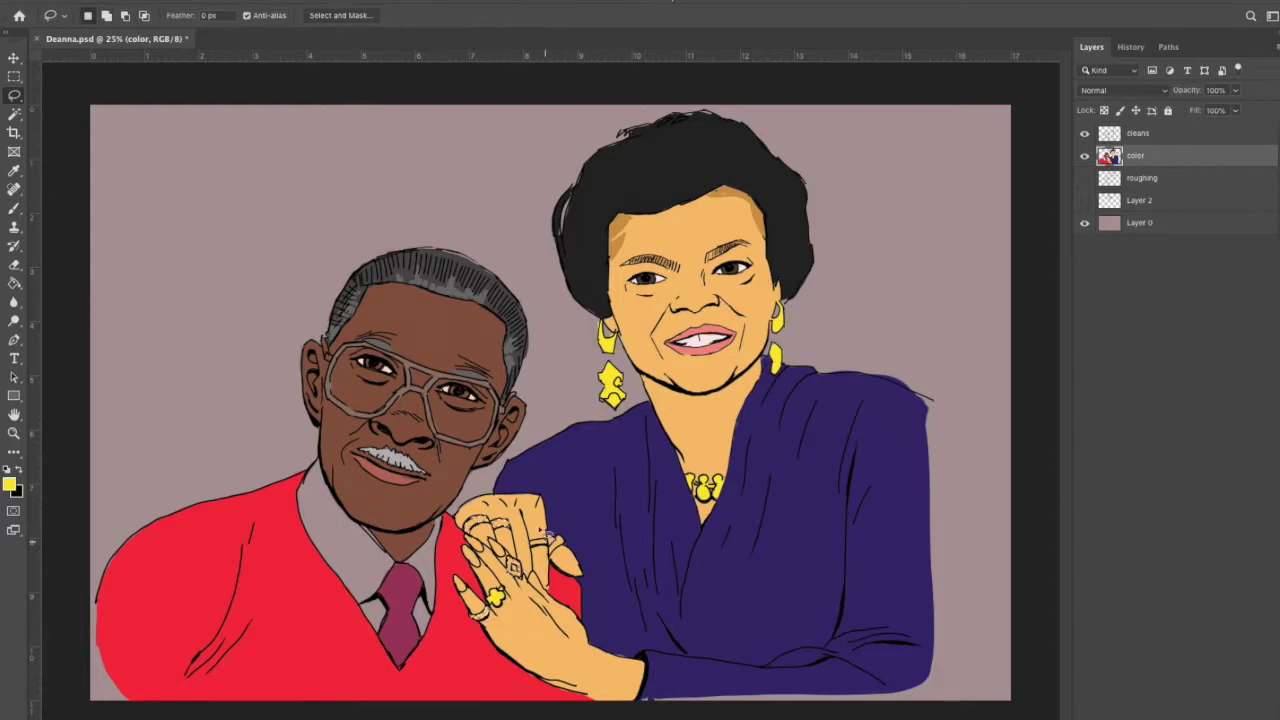
Outline the man's collar and tie area for a pink tint.
key("e")
key("l")
mouse_move(318, 456)
left_mouse_down()
mouse_move(342, 468)
mouse_move(425, 600)
left_mouse_up()
key("b")
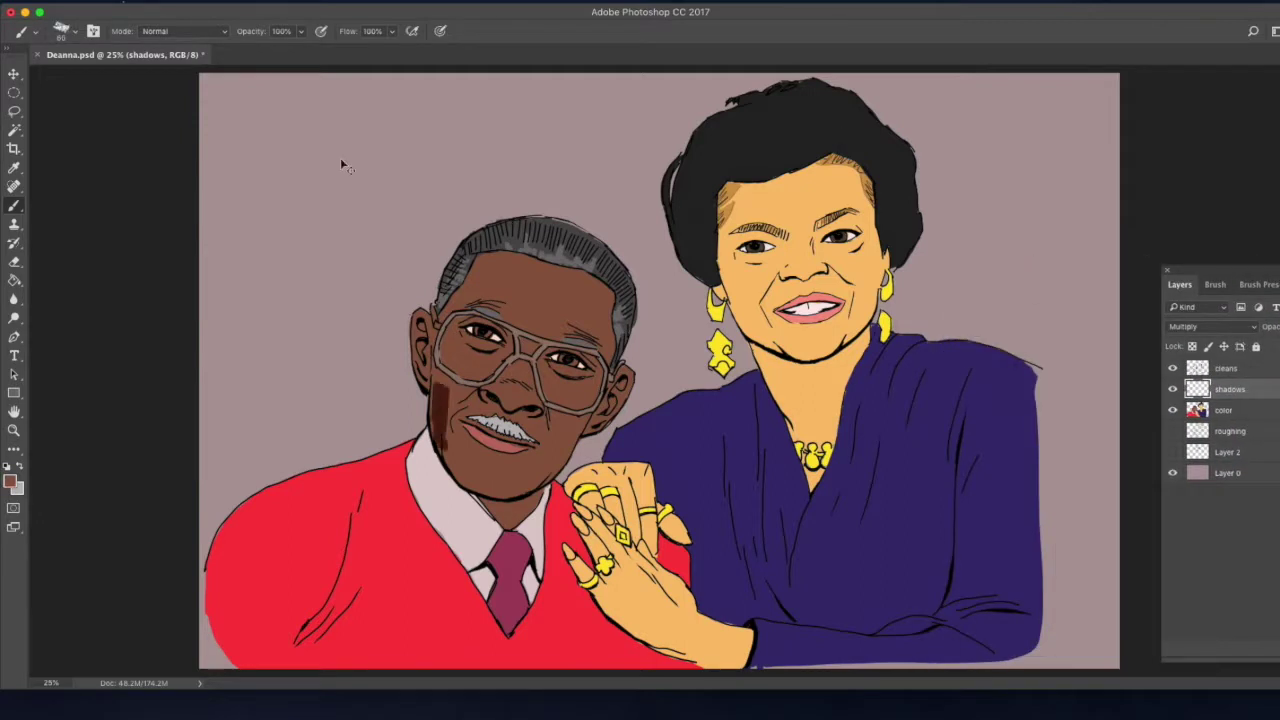
Shade the man's face: cheeks, chin, neck, eyes, temple, brow and mouth.
mouse_move(433, 409)
left_mouse_down()
mouse_move(560, 440)
mouse_move(510, 510)
mouse_move(490, 400)
mouse_move(548, 370)
mouse_move(590, 376)
mouse_move(590, 400)
left_mouse_up()
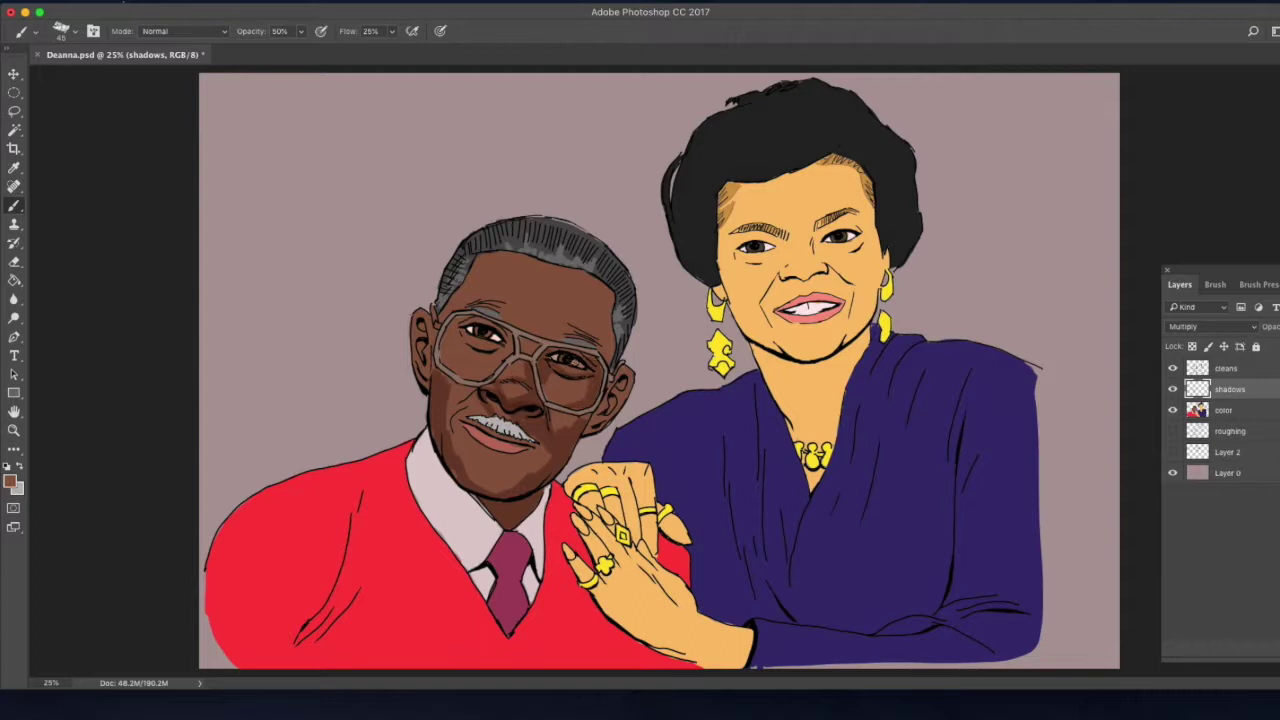
mouse_move(500, 340)
left_mouse_down()
mouse_move(460, 352)
mouse_move(512, 336)
left_mouse_up()
mouse_move(445, 360)
left_mouse_down()
mouse_move(480, 285)
mouse_move(520, 290)
left_mouse_up()
mouse_move(575, 355)
left_mouse_down()
mouse_move(605, 323)
mouse_move(610, 290)
left_mouse_up()
left_click_drag(462, 432, 530, 466)
Deepen shadows beside the man's nose, under his glasses, and on his cheeks and temple.
key("e")
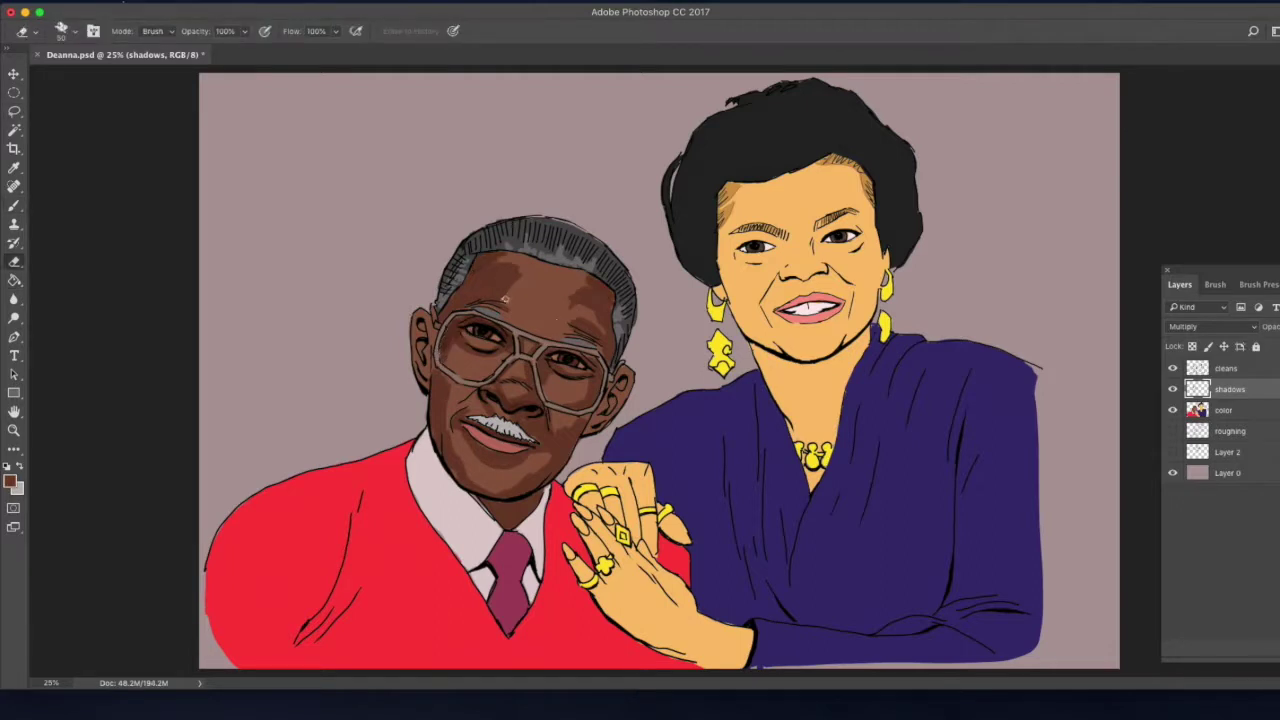
key("b")
mouse_move(545, 382)
left_mouse_down()
mouse_move(600, 360)
mouse_move(596, 400)
left_mouse_up()
left_click_drag(470, 328, 522, 348)
left_click_drag(437, 375, 437, 422)
mouse_move(428, 330)
left_mouse_down()
mouse_move(432, 440)
mouse_move(425, 342)
left_mouse_up()
mouse_move(620, 388)
left_mouse_down()
mouse_move(530, 495)
mouse_move(540, 525)
left_mouse_up()
Shade the woman's face in orange at 80% opacity with a size 20 brush.
left_click(735, 262, "alt")
left_click_drag(722, 265, 765, 310)
mouse_move(720, 272)
left_mouse_down()
mouse_move(760, 225)
mouse_move(725, 190)
left_mouse_up()
key("8")
key("bracketleft")
key("bracketleft")
key("bracketleft")
mouse_move(765, 308)
left_mouse_down()
mouse_move(738, 342)
mouse_move(790, 352)
left_mouse_up()
left_click_drag(846, 299, 876, 262)
With a size 50 brush, shade the woman's neck, hand and fingers.
key("8")
key("bracketright")
key("bracketright")
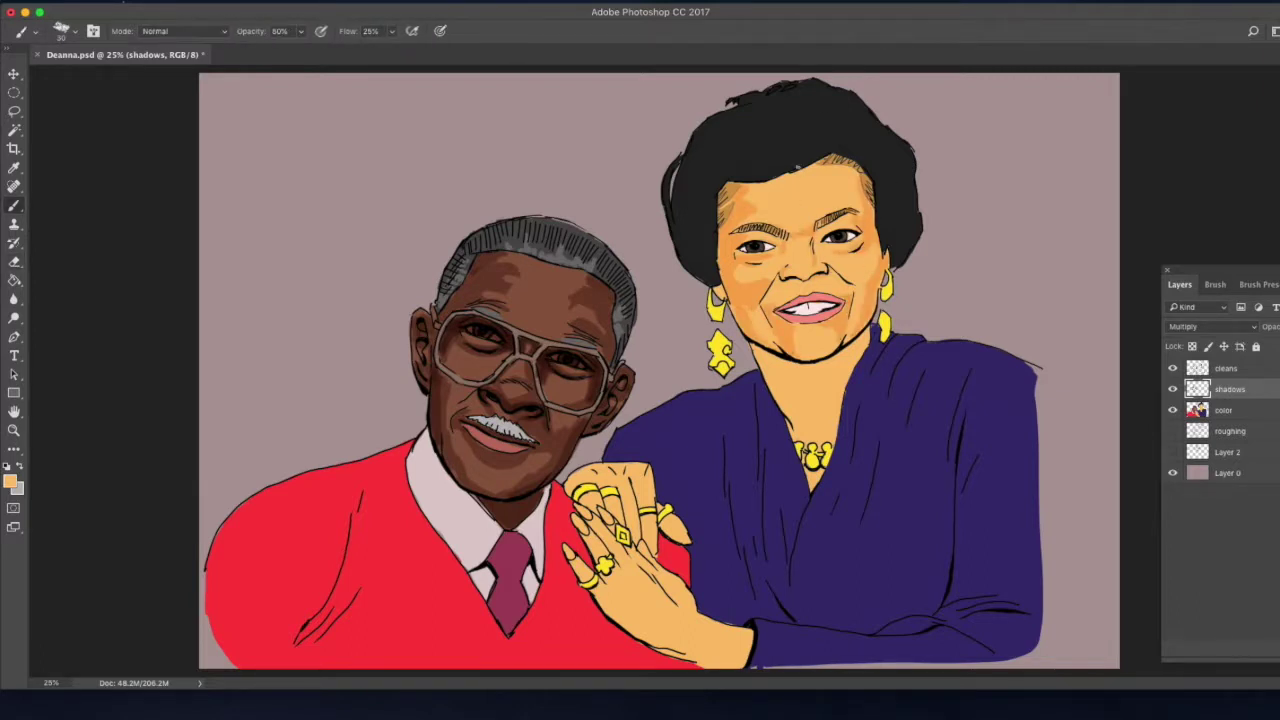
mouse_move(860, 340)
left_mouse_down()
mouse_move(800, 380)
mouse_move(780, 430)
left_mouse_up()
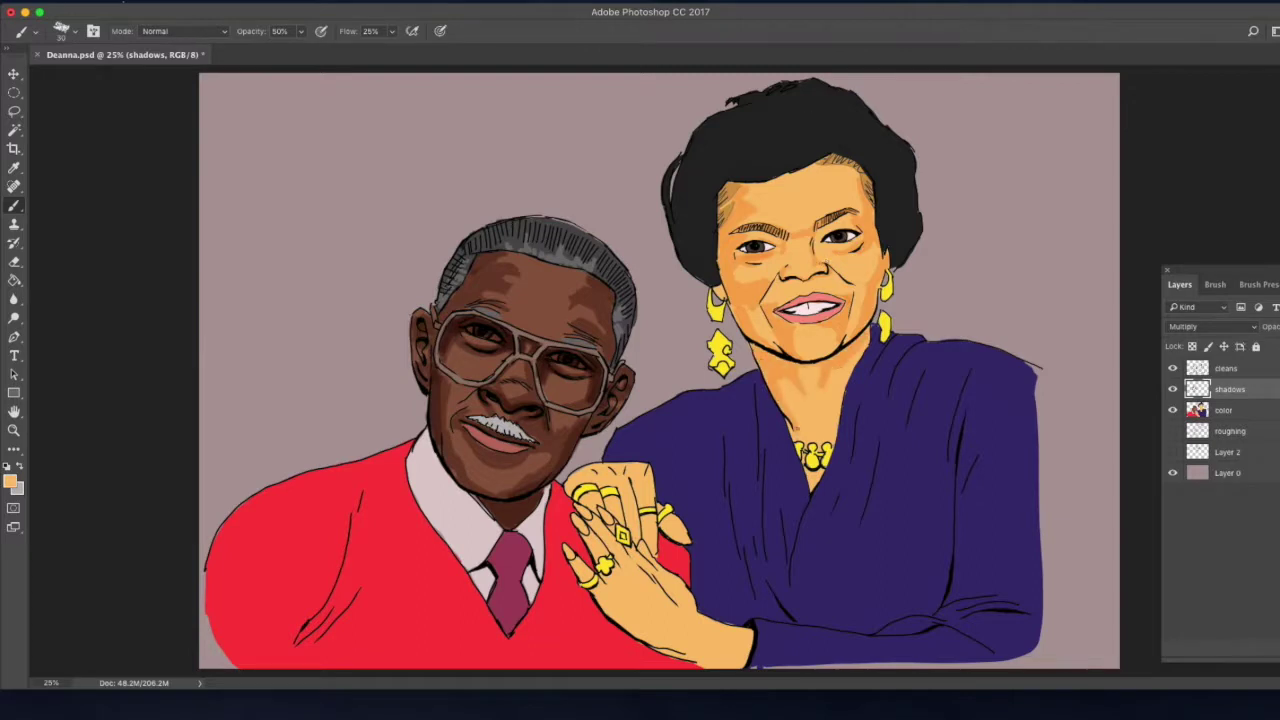
left_click_drag(600, 535, 680, 605)
left_click_drag(650, 645, 725, 662)
left_click_drag(645, 518, 684, 540)
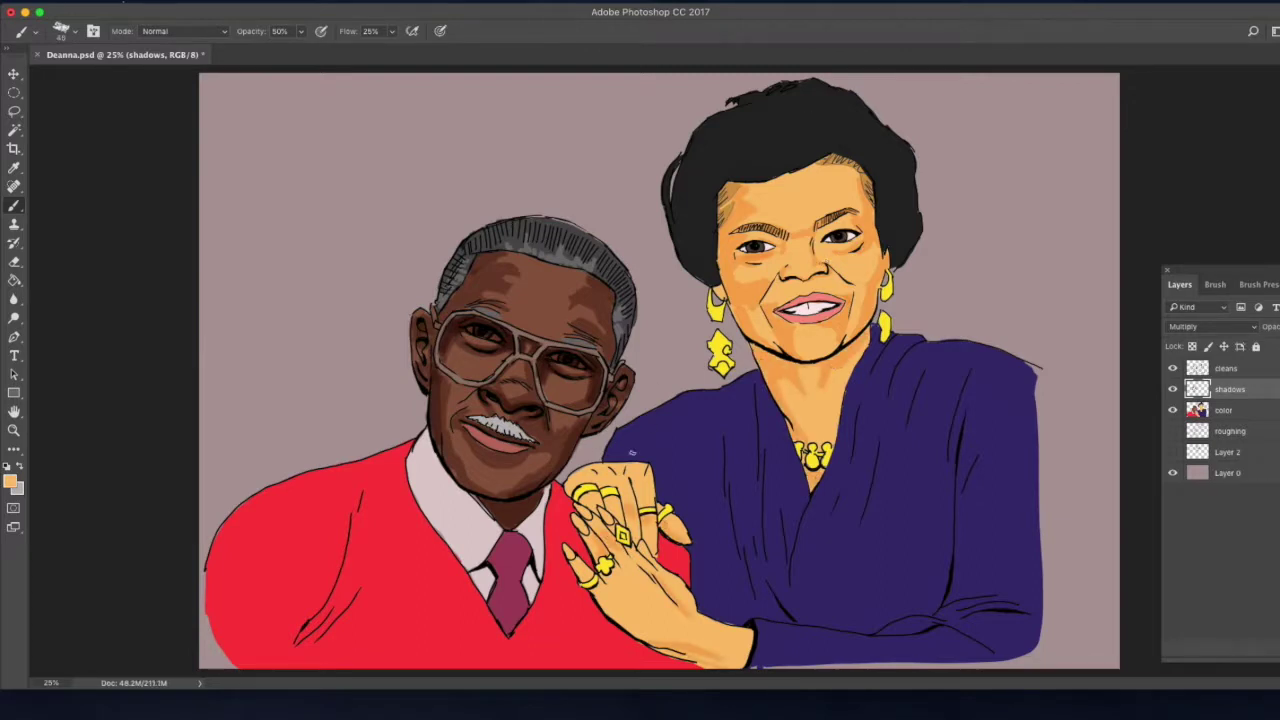
Shade the man's sweater with deeper red, especially its left side.
left_click(307, 369, "alt")
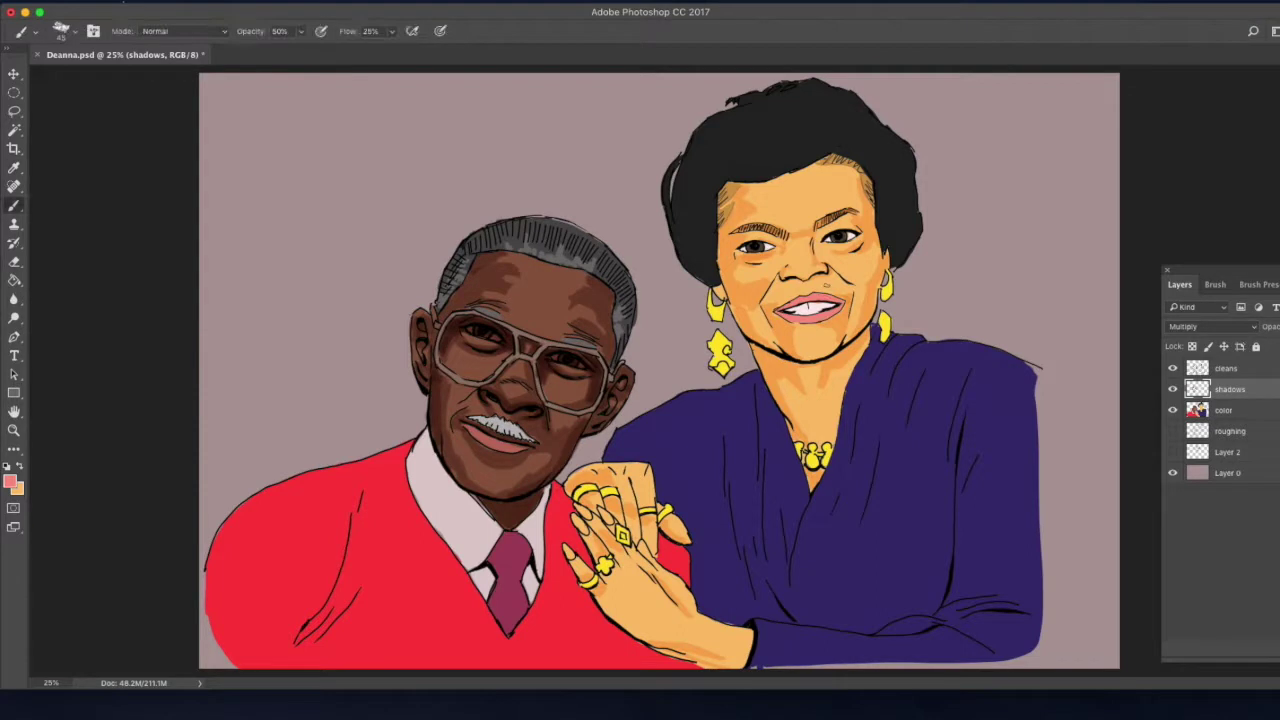
left_click(538, 632, "alt")
left_click_drag(530, 595, 570, 655)
key("l")
key("b")
left_click_drag(435, 642, 350, 480)
left_click_drag(515, 540, 515, 630)
Shade the woman's dress and shoulder in a darker, more violet purple.
left_click(830, 565, "alt")
key("b")
left_click(10, 482)
left_click(337, 366)
mouse_move(620, 420)
left_mouse_down()
mouse_move(704, 588)
mouse_move(903, 601)
mouse_move(961, 441)
left_mouse_up()
mouse_move(871, 356)
left_mouse_down()
mouse_move(843, 430)
mouse_move(860, 330)
left_mouse_up()
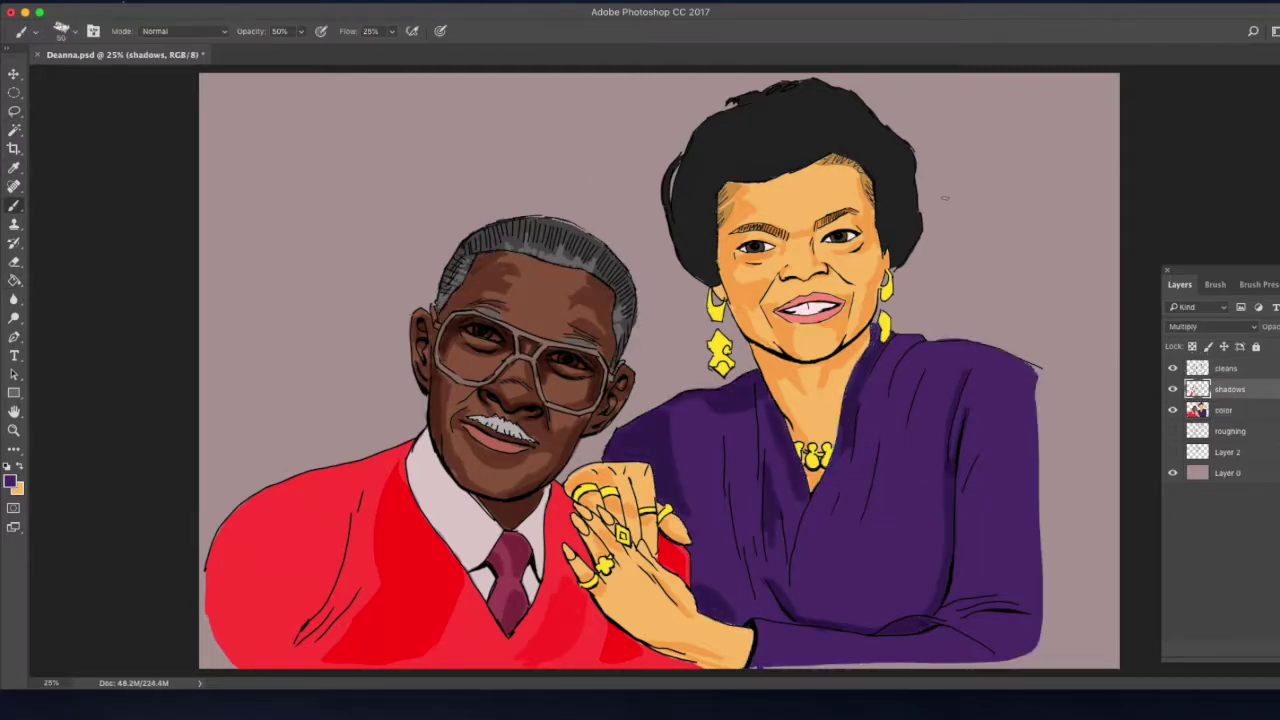
left_click_drag(1020, 368, 934, 350)
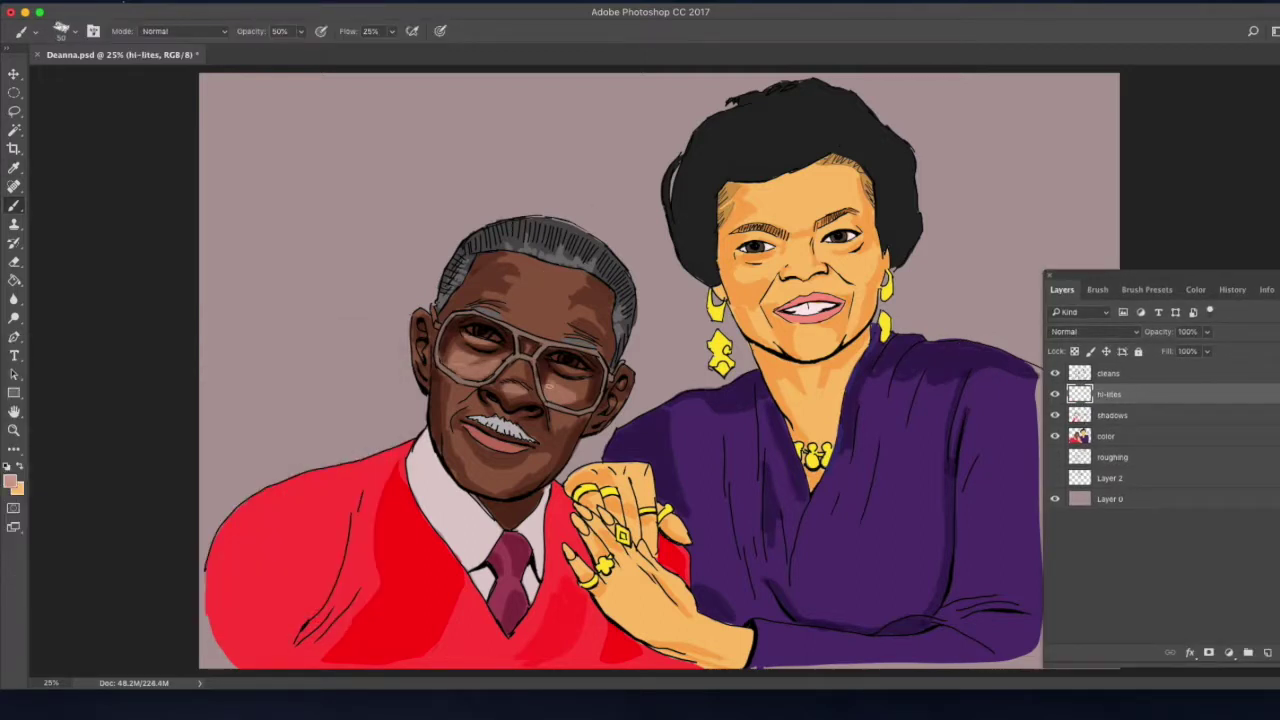
Add soft peach highlights to the man's cheeks and forehead and the woman's forehead.
left_click_drag(530, 320, 541, 268)
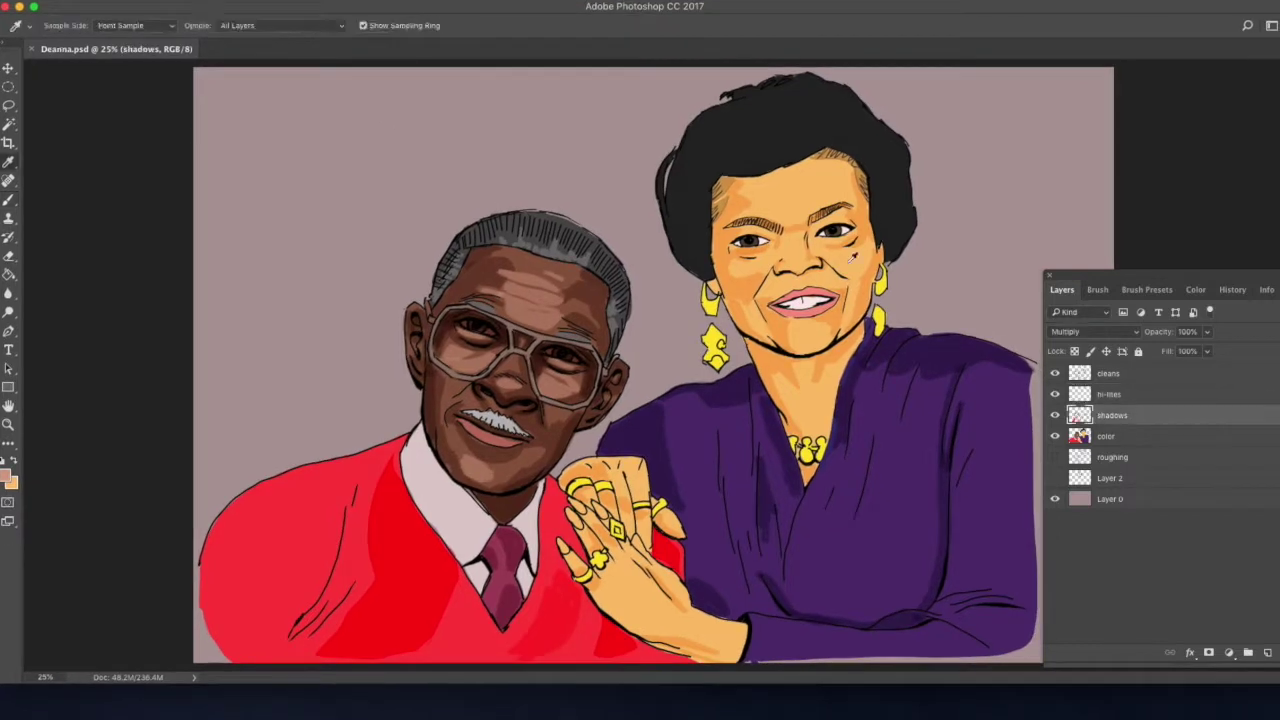
left_click(853, 257, "alt")
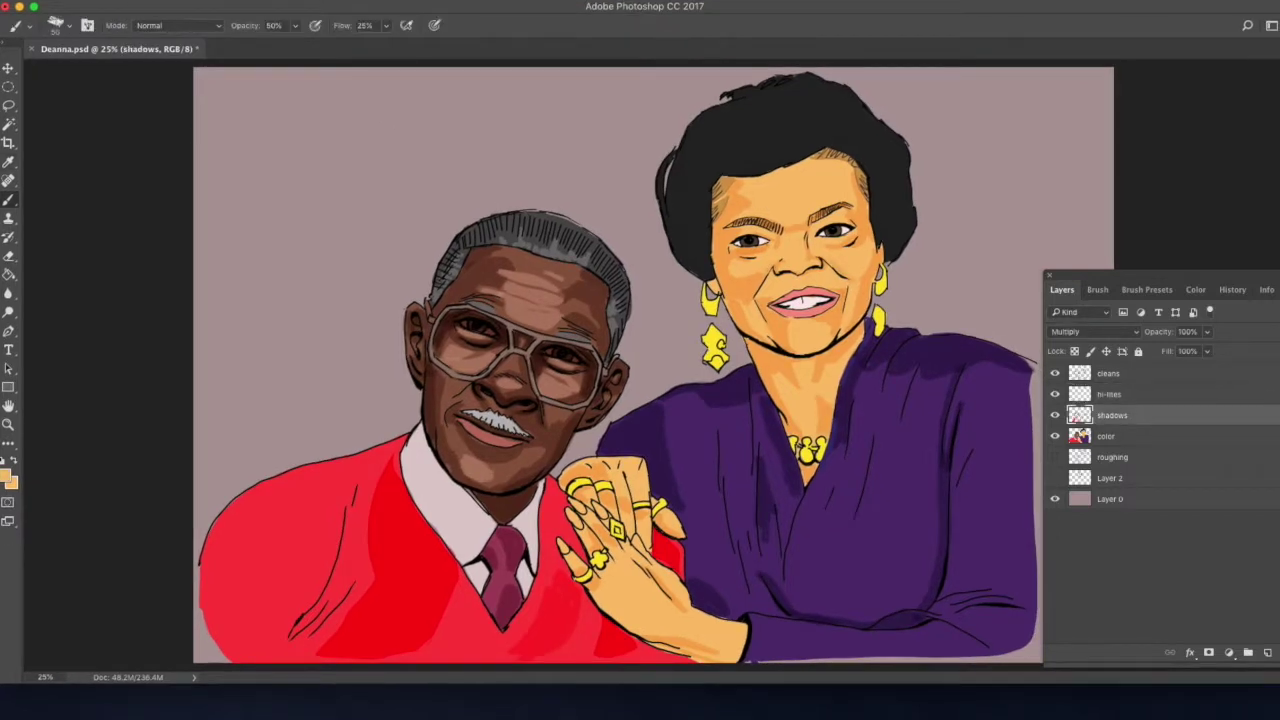
key("alt+bracketright")
left_click(750, 263, "alt")
left_click_drag(766, 196, 796, 214)
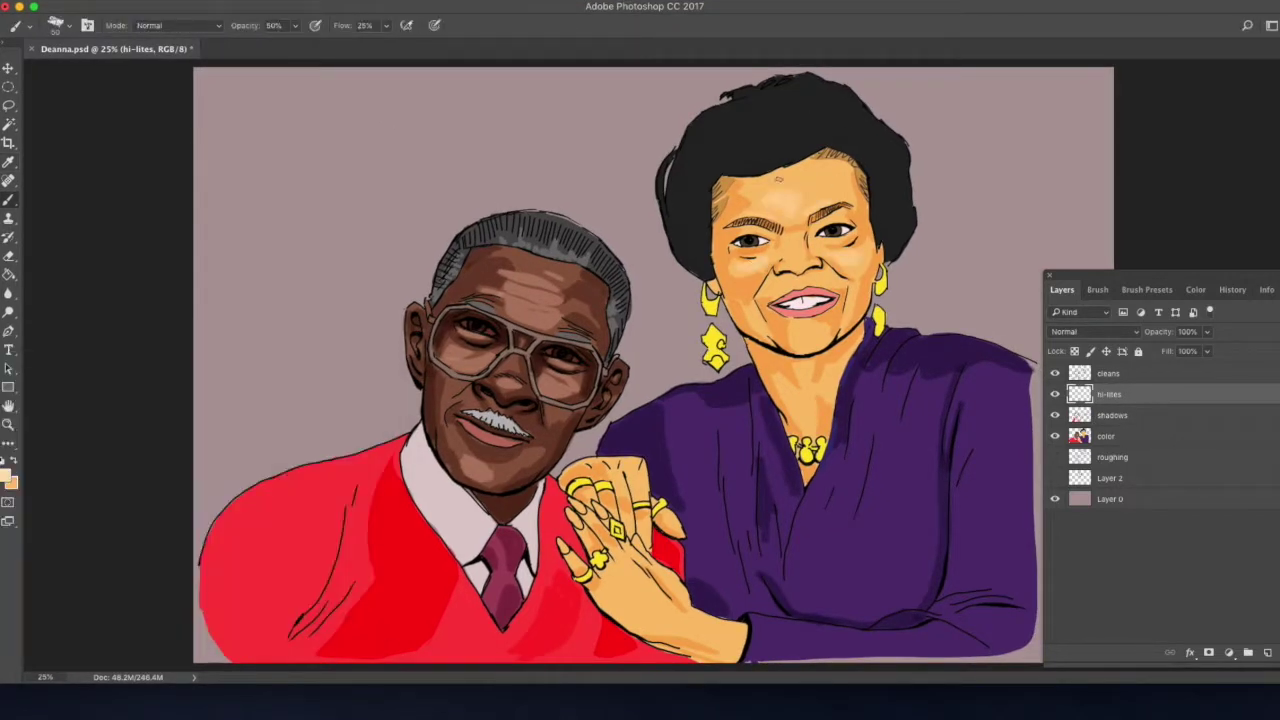
Sample the man's brown skin tone and move to the shadows layer.
key("F5")
key("F5")
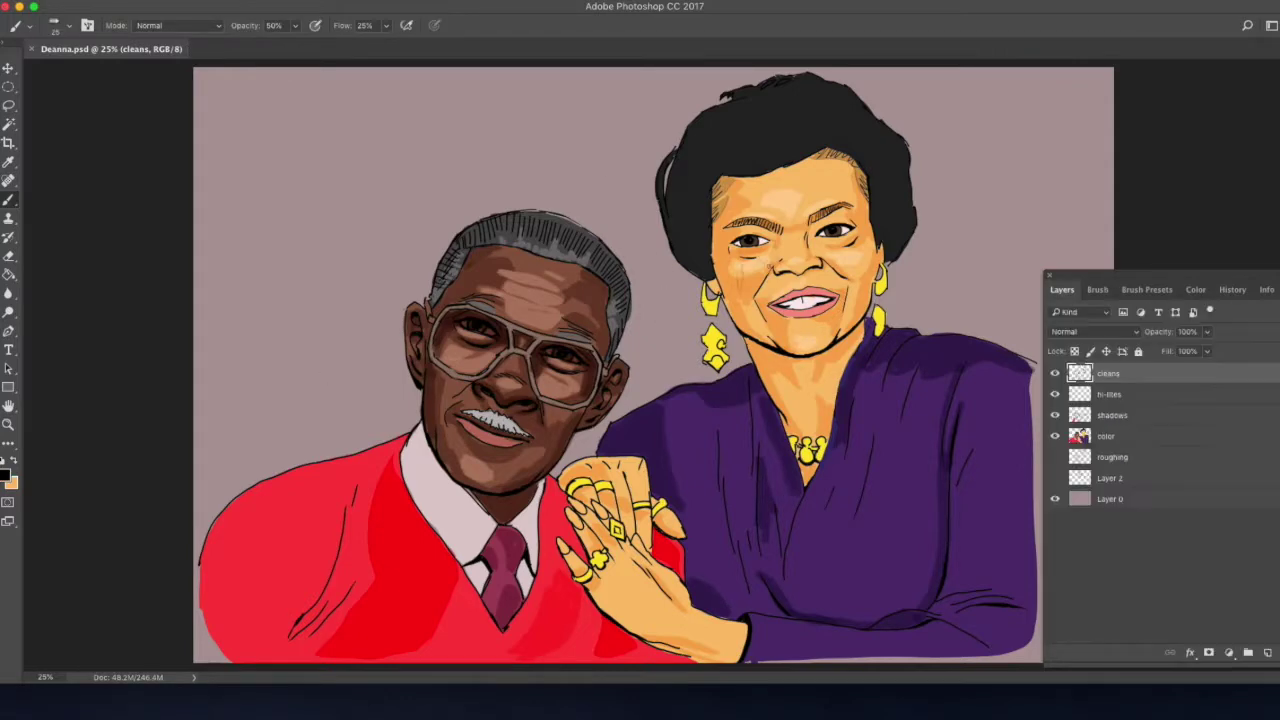
left_click(449, 390, "alt")
left_click(6, 476)
key("Return")
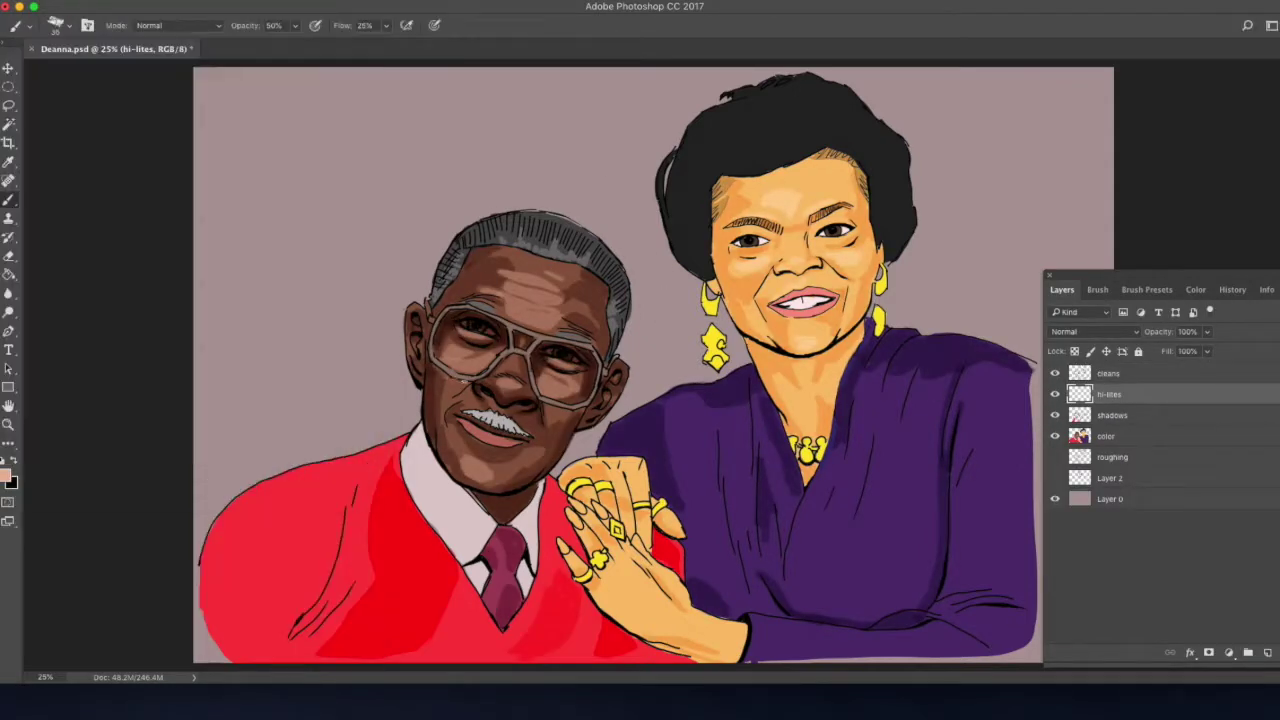
key("alt+bracketleft")
Move to the cleans layer with black at 50% opacity, then switch to the Eraser.
key("alt+bracketright")
key("alt+bracketright")
key("5")
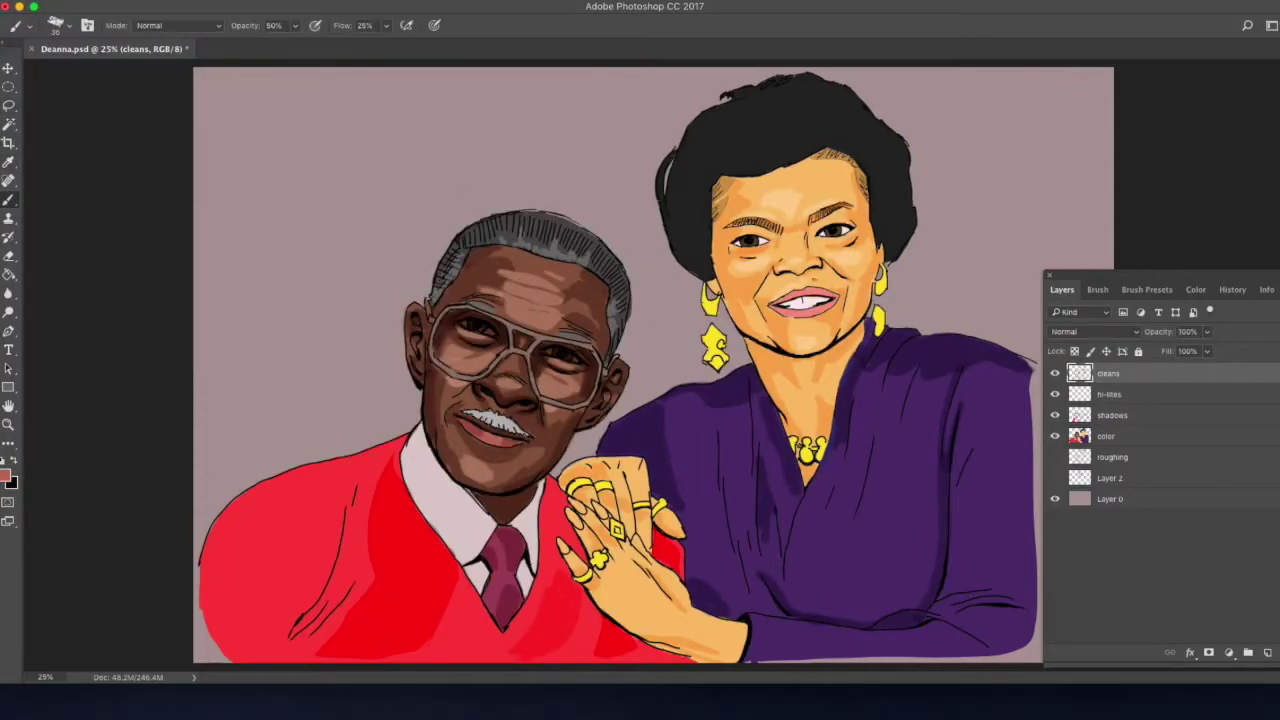
key("x")
left_click(270, 25)
key("e")
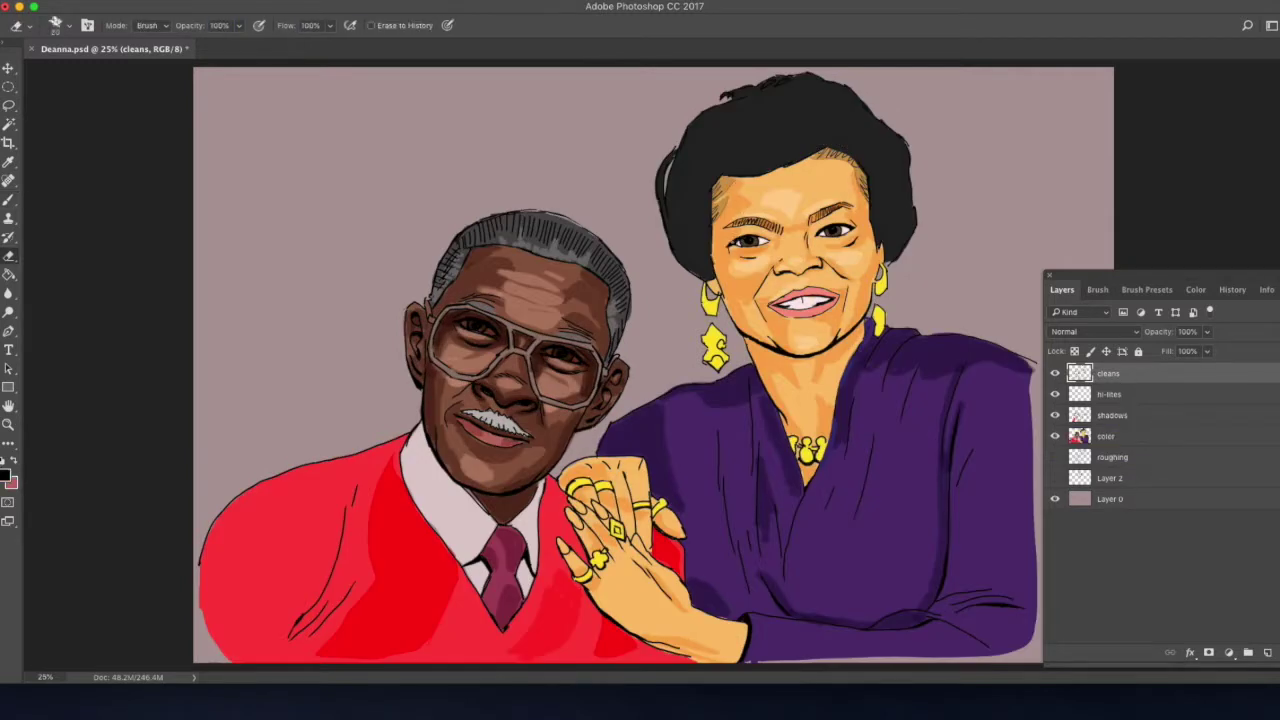
Merge the hi-lites, shadows and color layers into a single colors layer.
key("b")
key("e")
key("b")
key("e")
key("ctrl+alt+z")
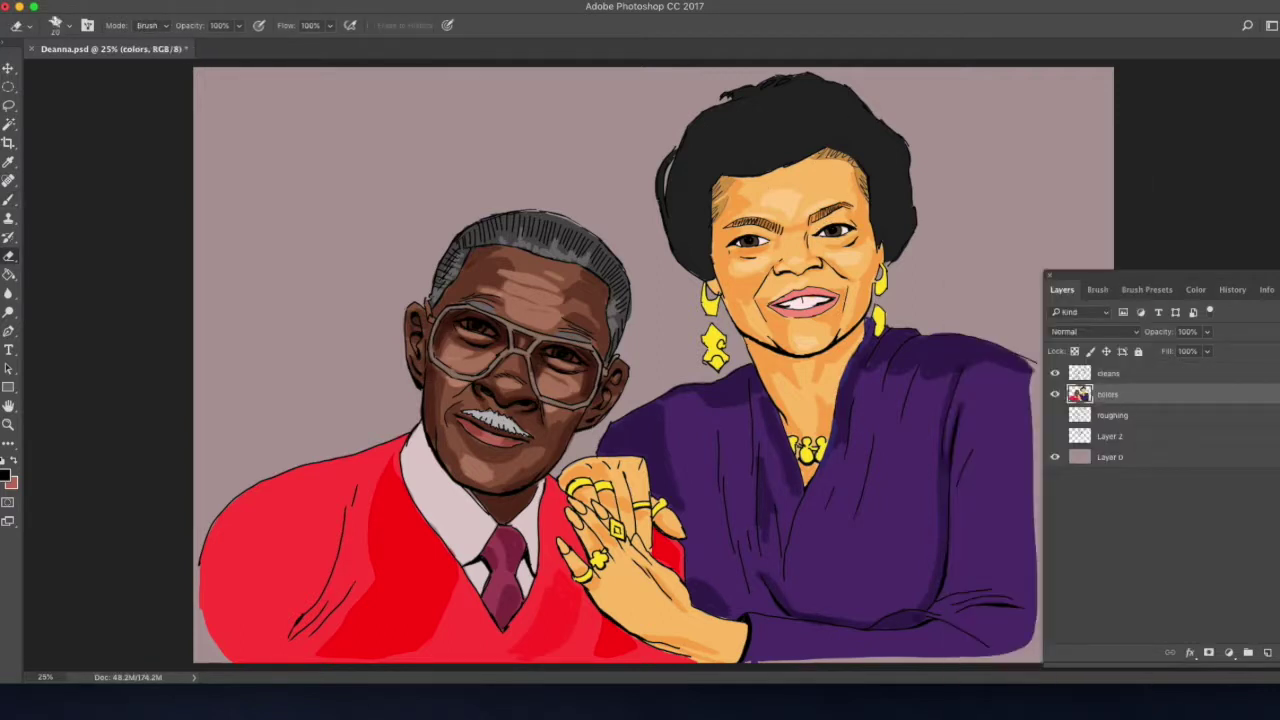
key("b")
Save, then touch up the woman's neck with a 20 px brush at 90% opacity.
key("ctrl+plus")
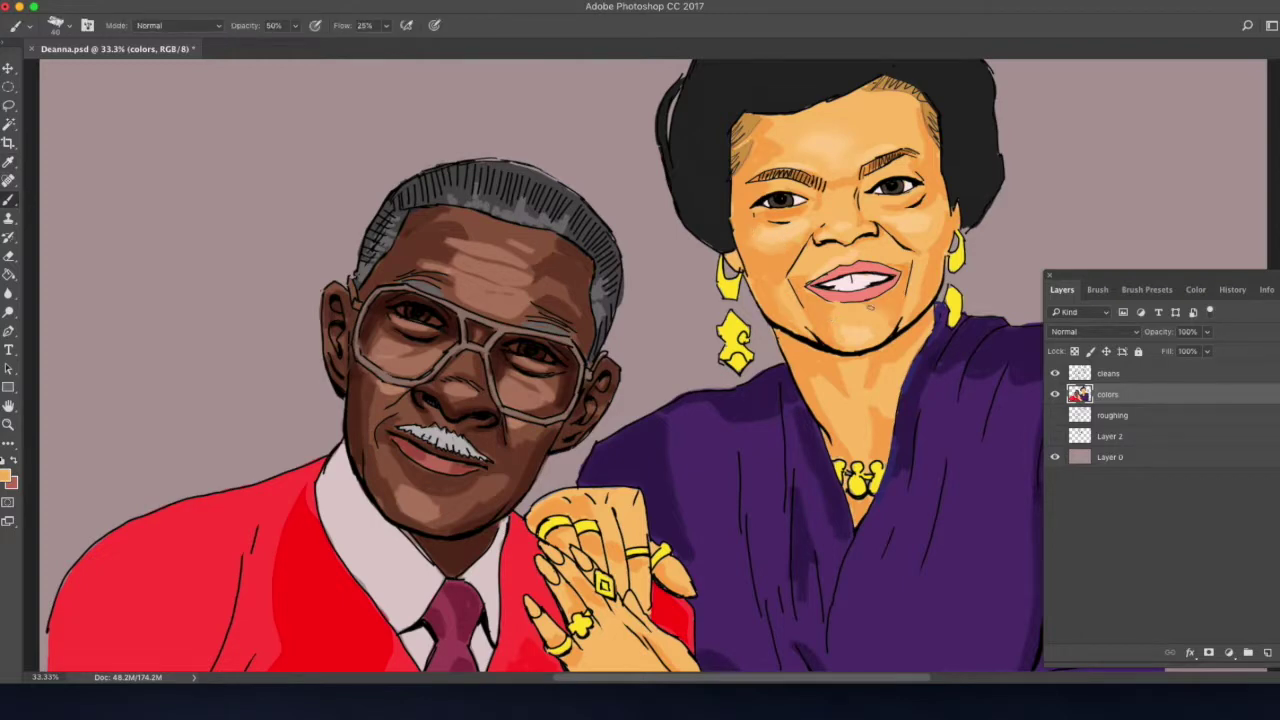
key("bracketleft")
key("bracketleft")
key("ctrl+s")
left_click_drag(862, 410, 876, 452)
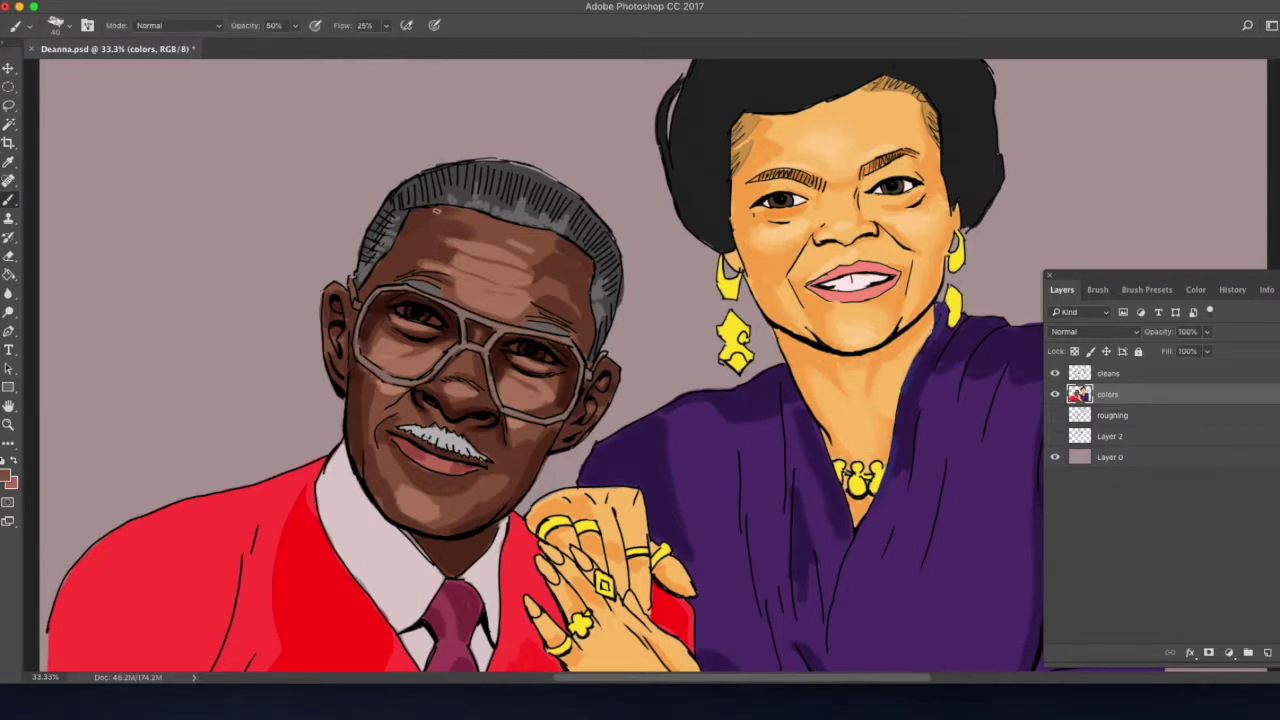
key("9")
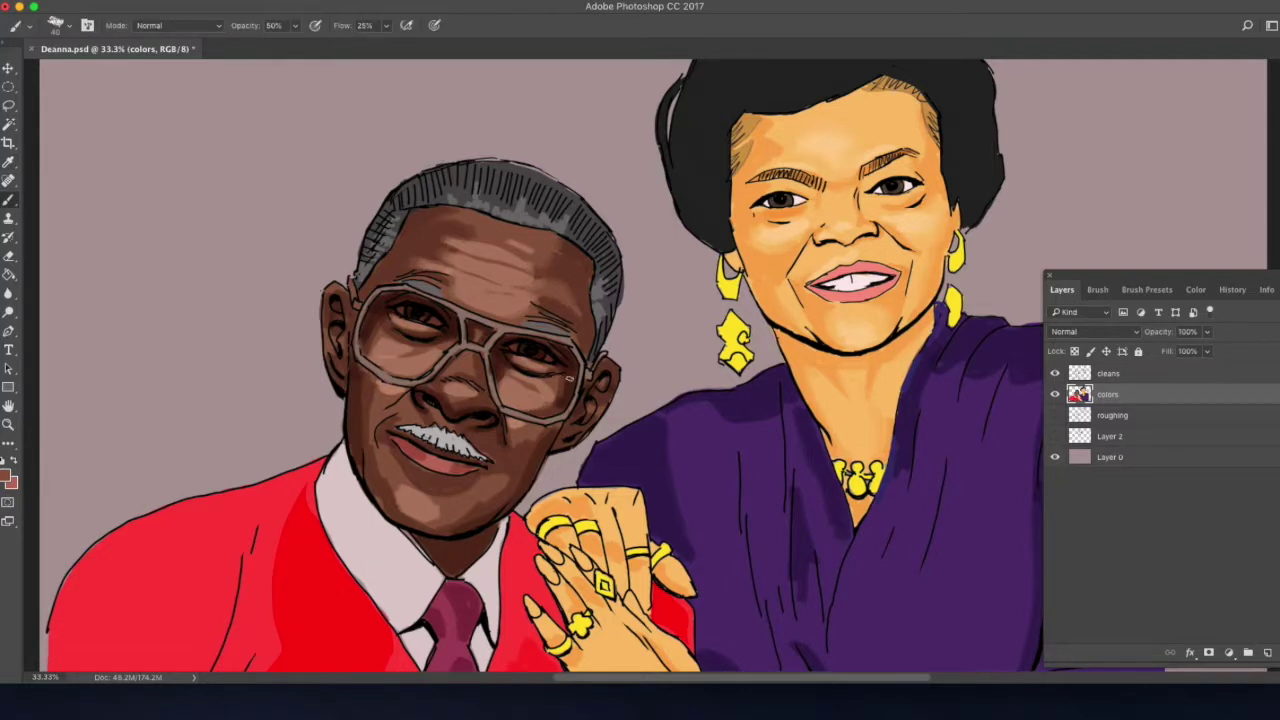
left_click(392, 465, "alt")
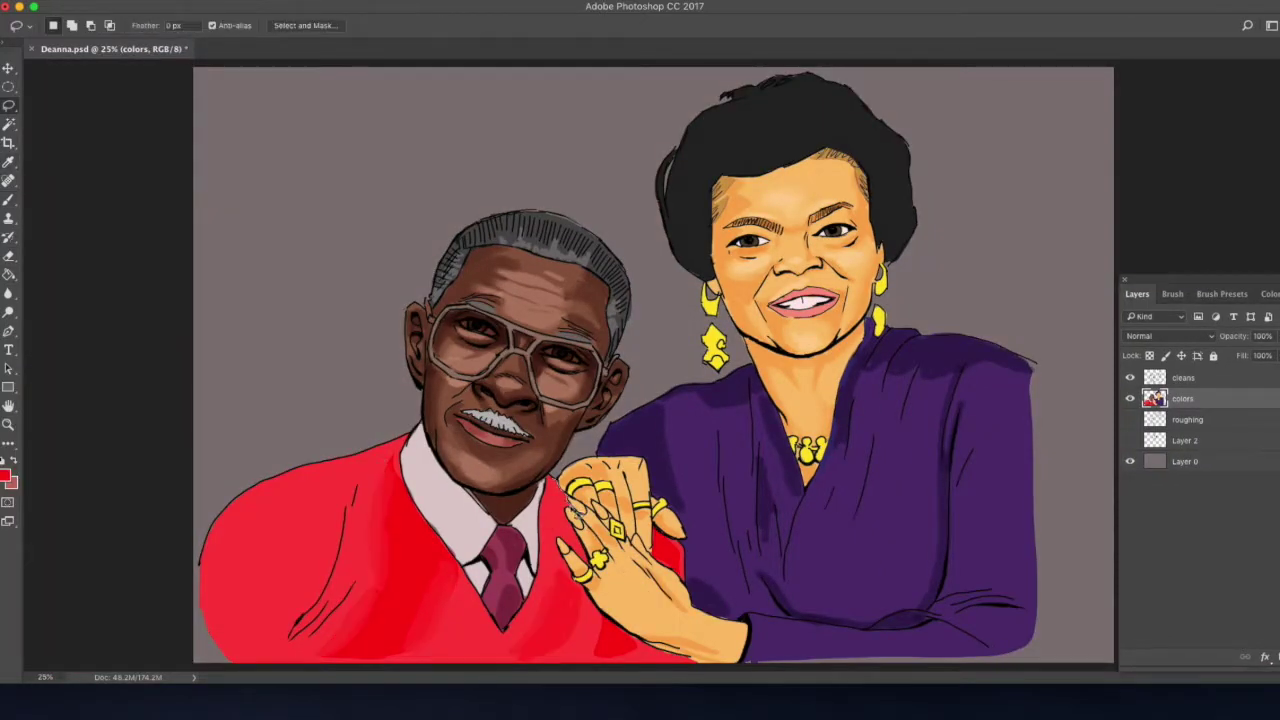
Paint darker dress-purple shading along the dress's right edge at 50% opacity.
key("ctrl+d")
key("b")
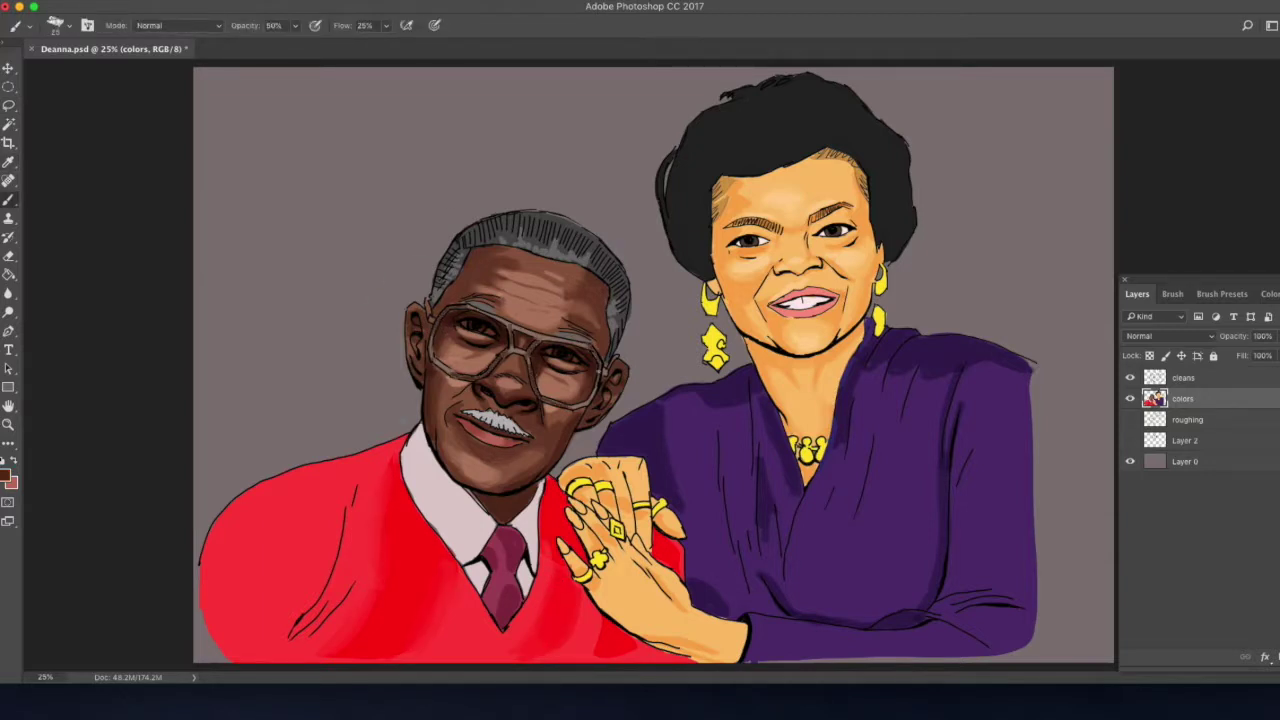
left_click(918, 380, "alt")
key("8")
key("5")
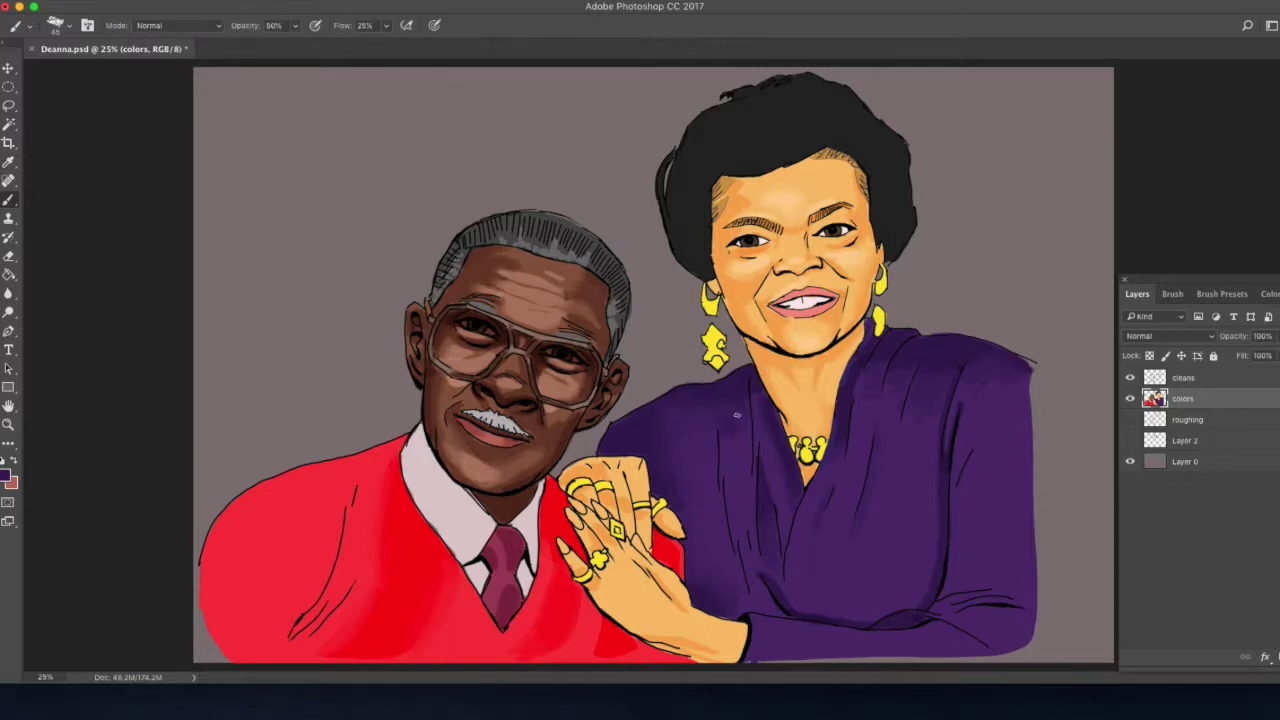
left_click_drag(1016, 576, 1022, 472)
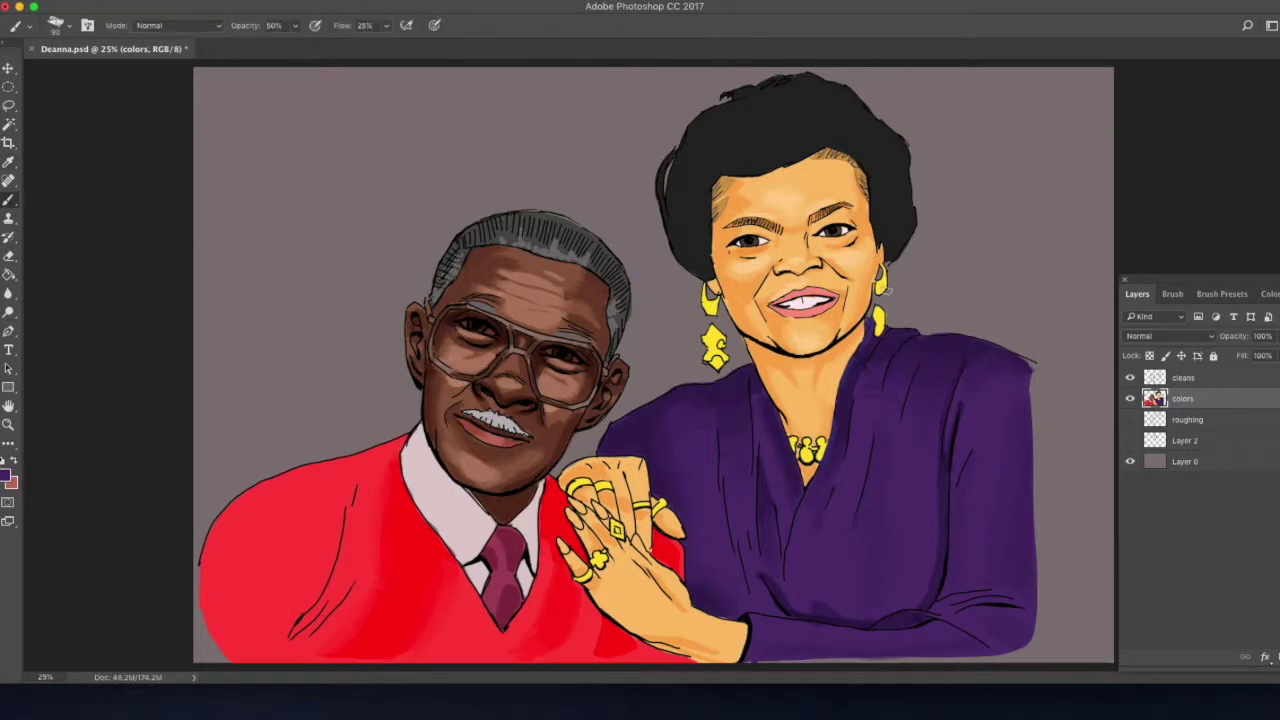
Flip the canvas horizontally, adjust the eye, and darken the woman's forehead along her hairline.
left_click(334, 186)
left_click(1183, 377)
key("ctrl+t")
key("Return")
key("b")
key("alt+bracketleft")
left_click_drag(498, 156, 446, 165)
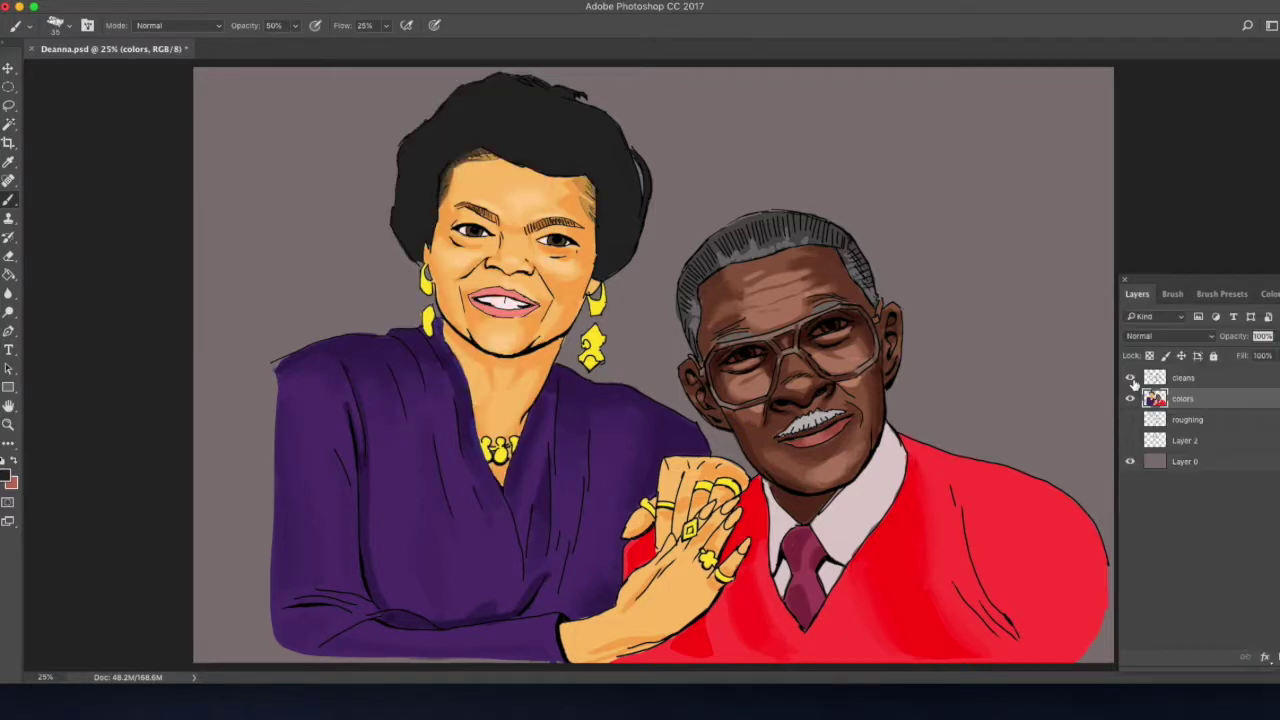
Choose deeper red and pink paint colours in the Color Picker for face shadows.
key("alt+bracketright")
key("alt+bracketleft")
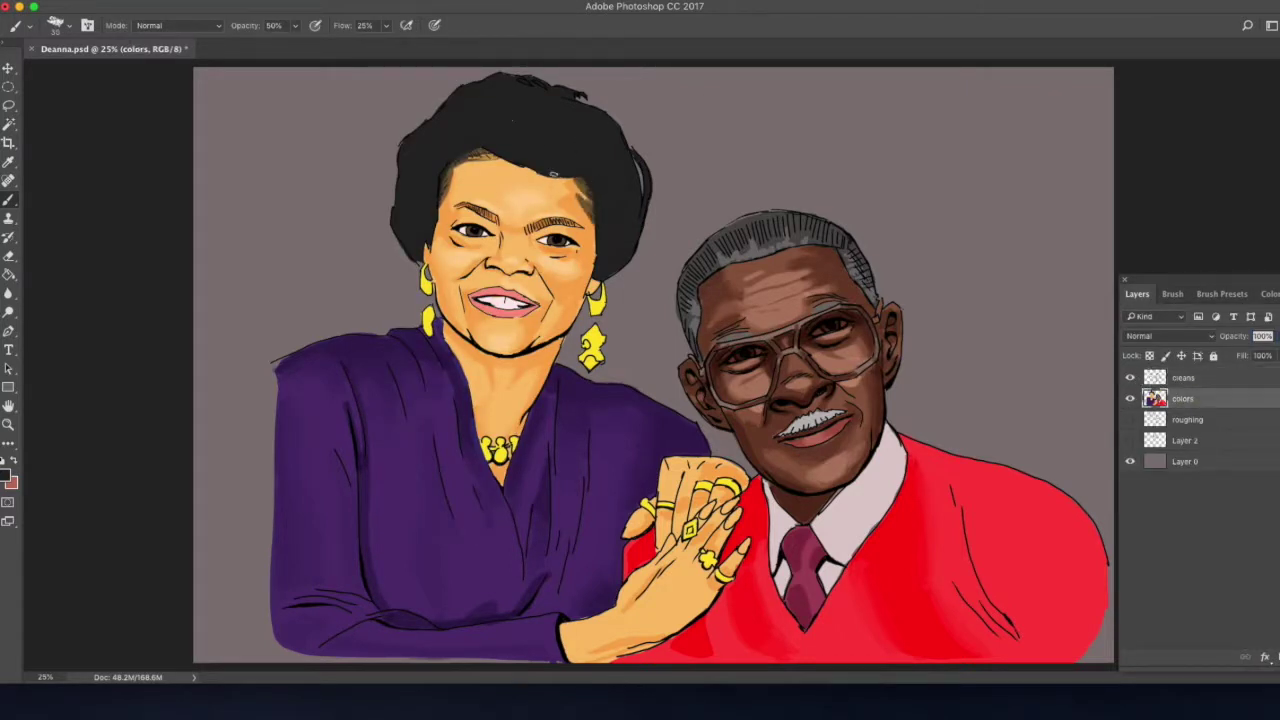
key("e")
key("b")
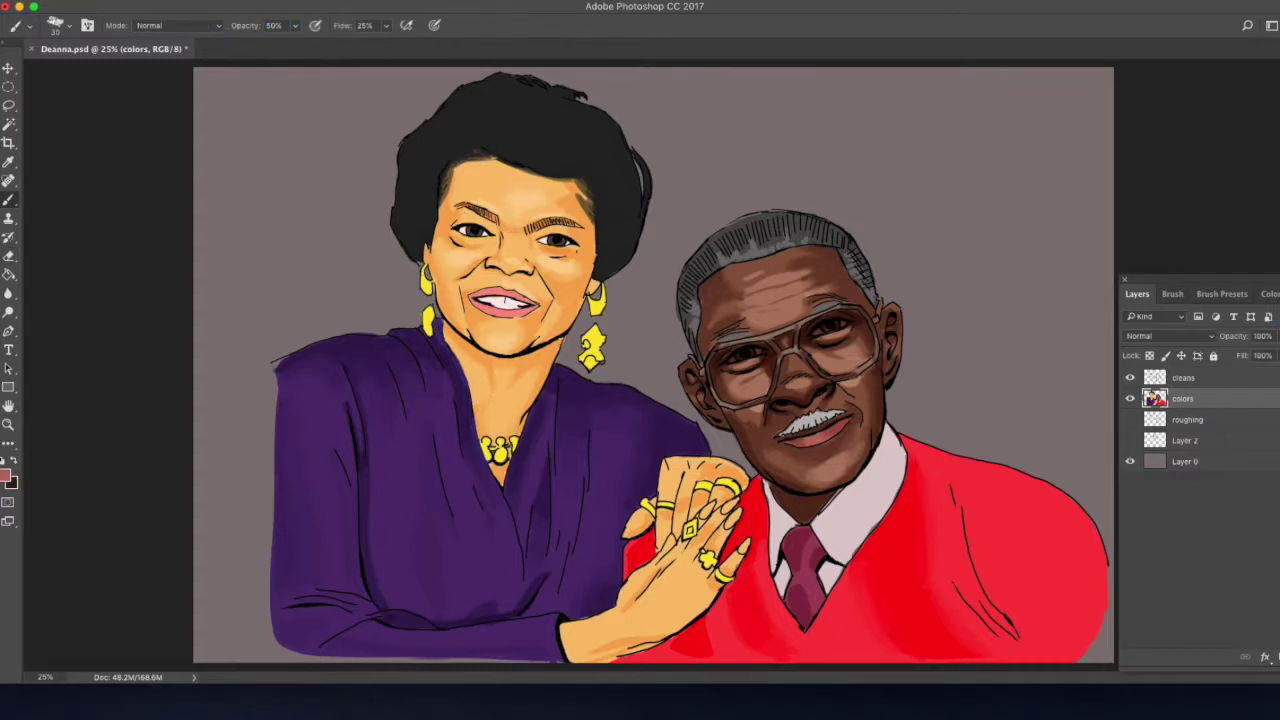
key("alt+bracketright")
left_click(6, 475)
key("Return")
key("alt+bracketleft")
left_click(6, 475)
key("Return")
Pick a skin orange, sample the canvas, then make black the painting colour.
left_click(6, 475)
key("Return")
key("i")
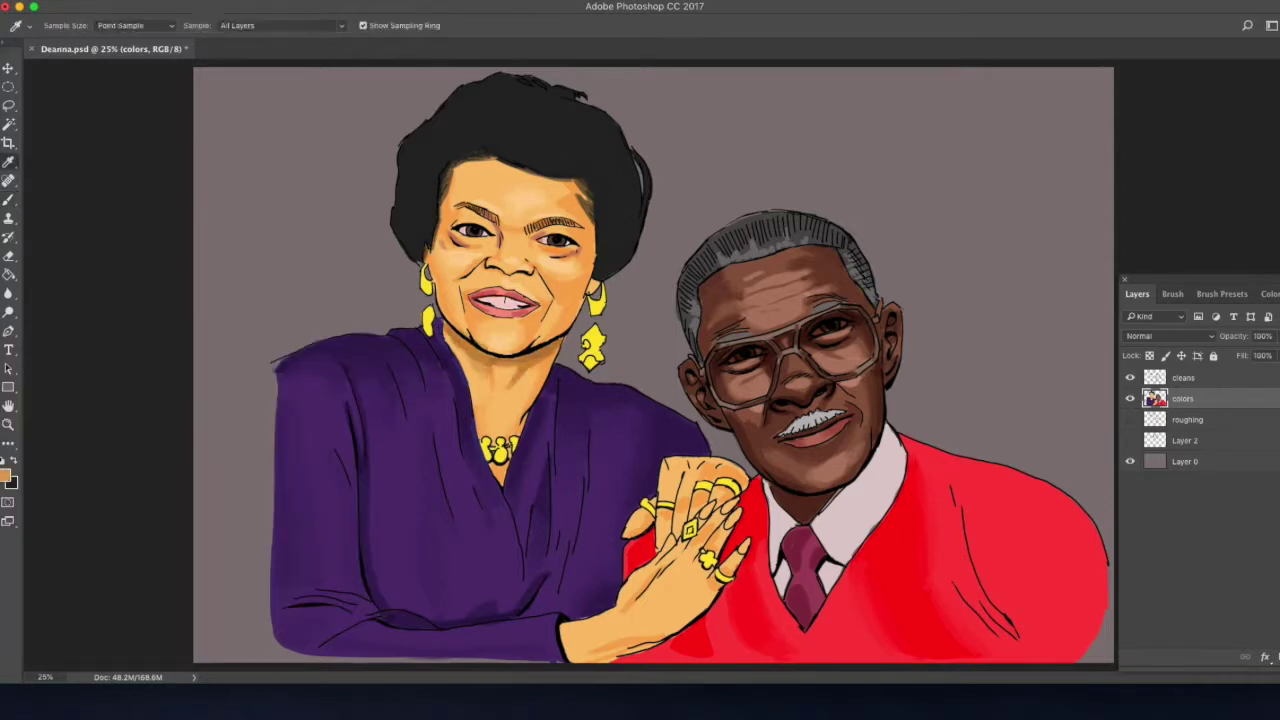
key("b")
left_click(6, 475)
key("Return")
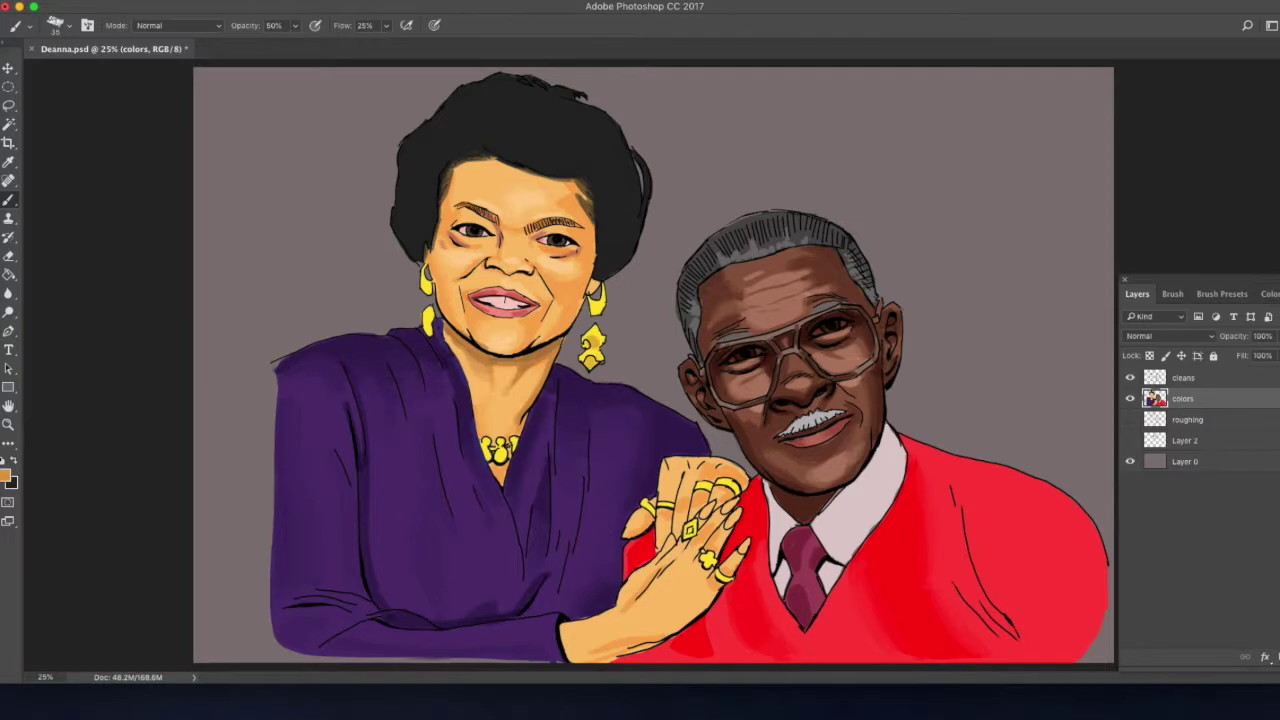
left_click(6, 475)
key("Return")
key("x")
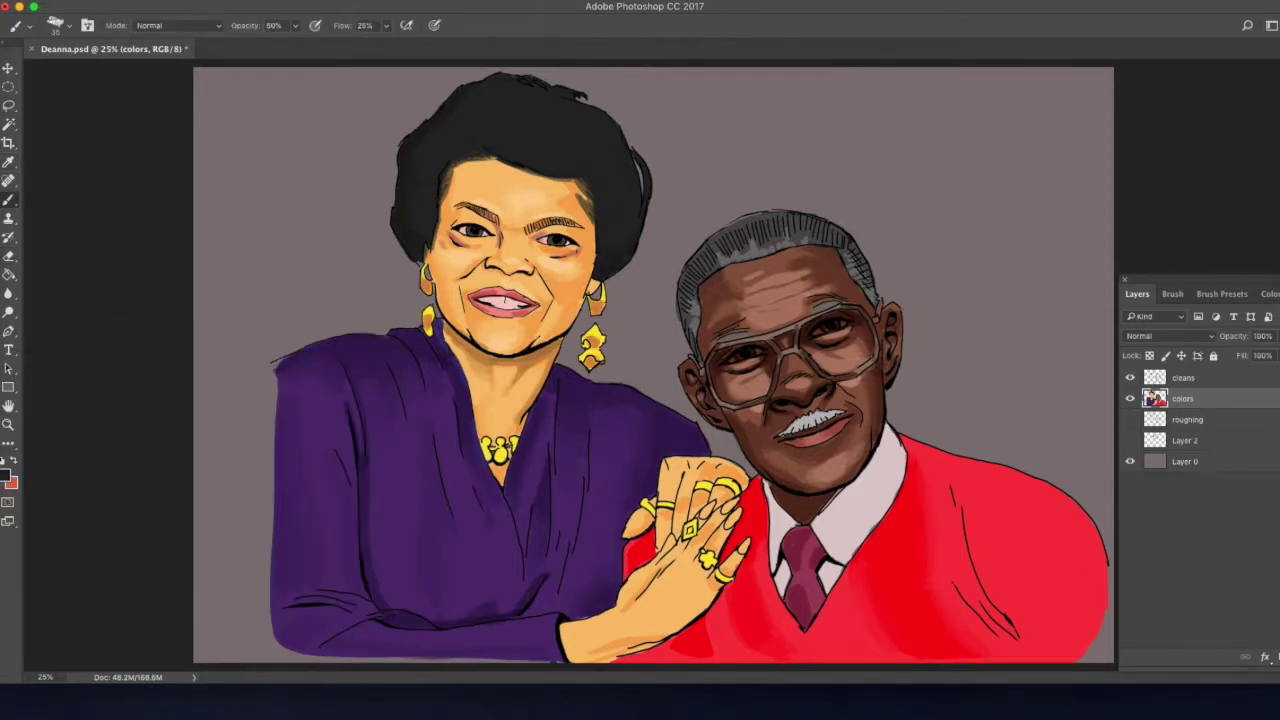
key("b")
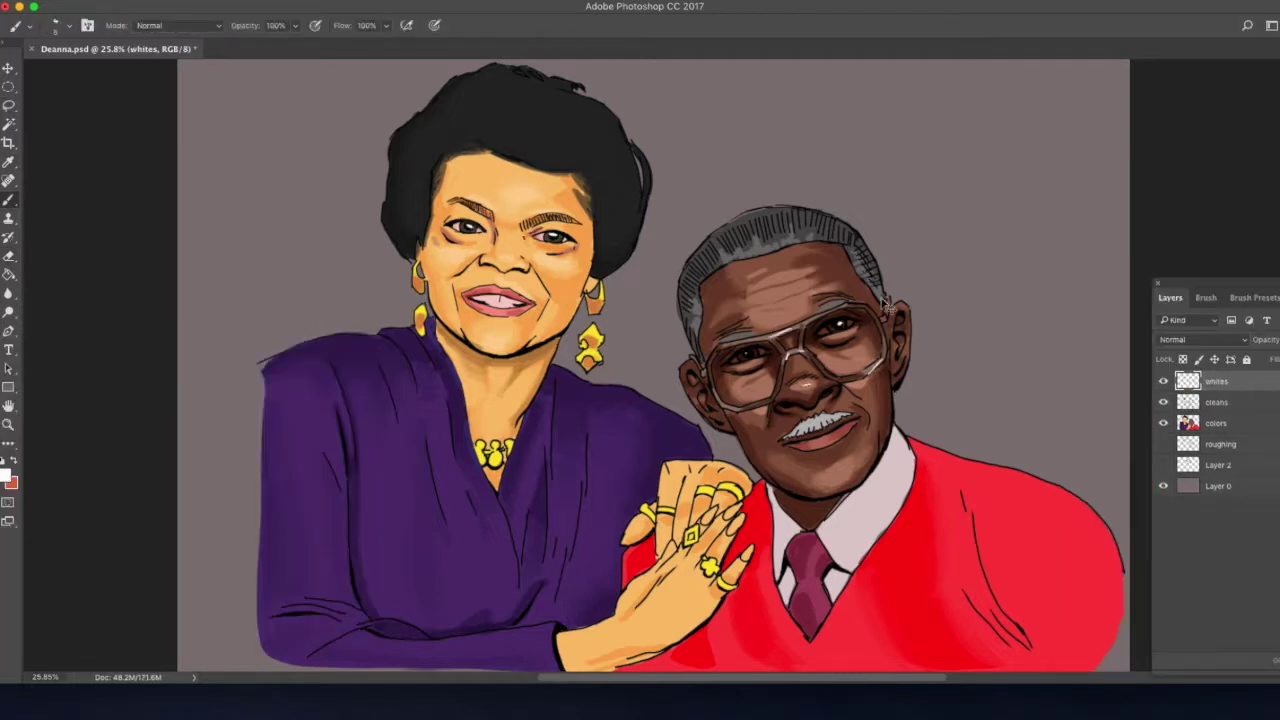
Darken the man's hair with two broad strokes on the colors layer.
key("alt+bracketleft")
key("alt+bracketleft")
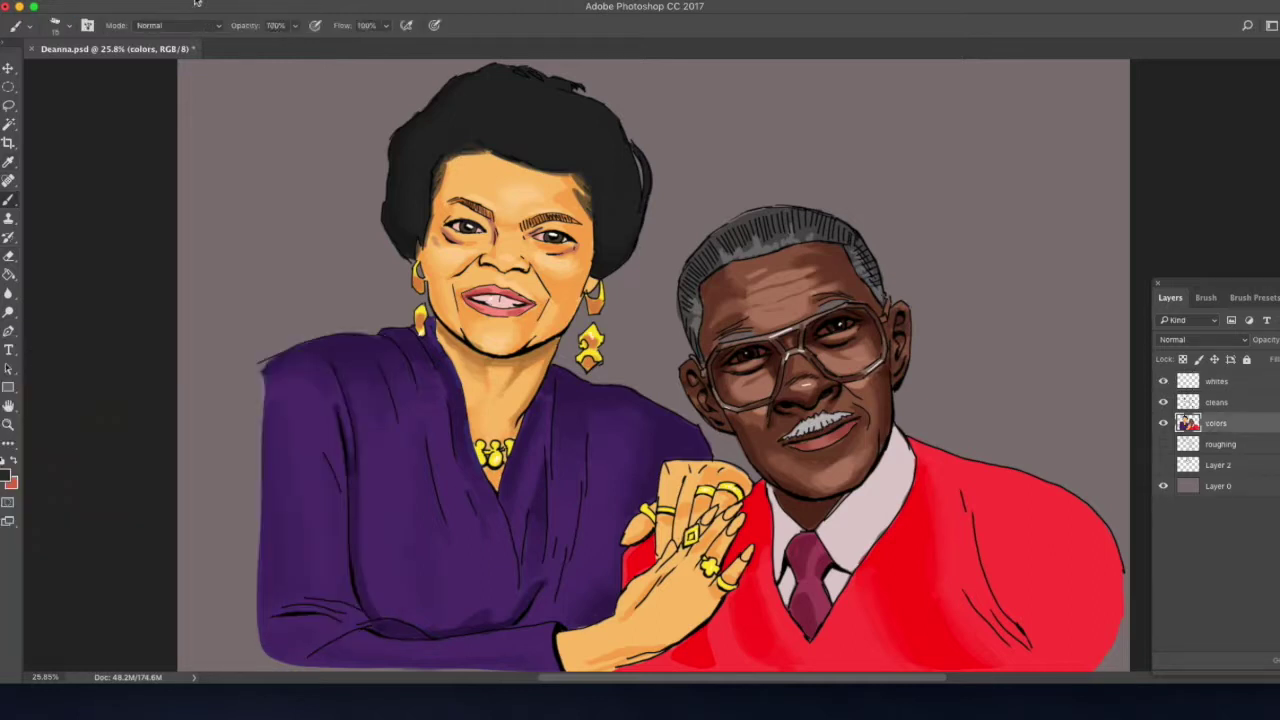
left_click_drag(773, 235, 700, 320)
left_click_drag(860, 240, 695, 340)
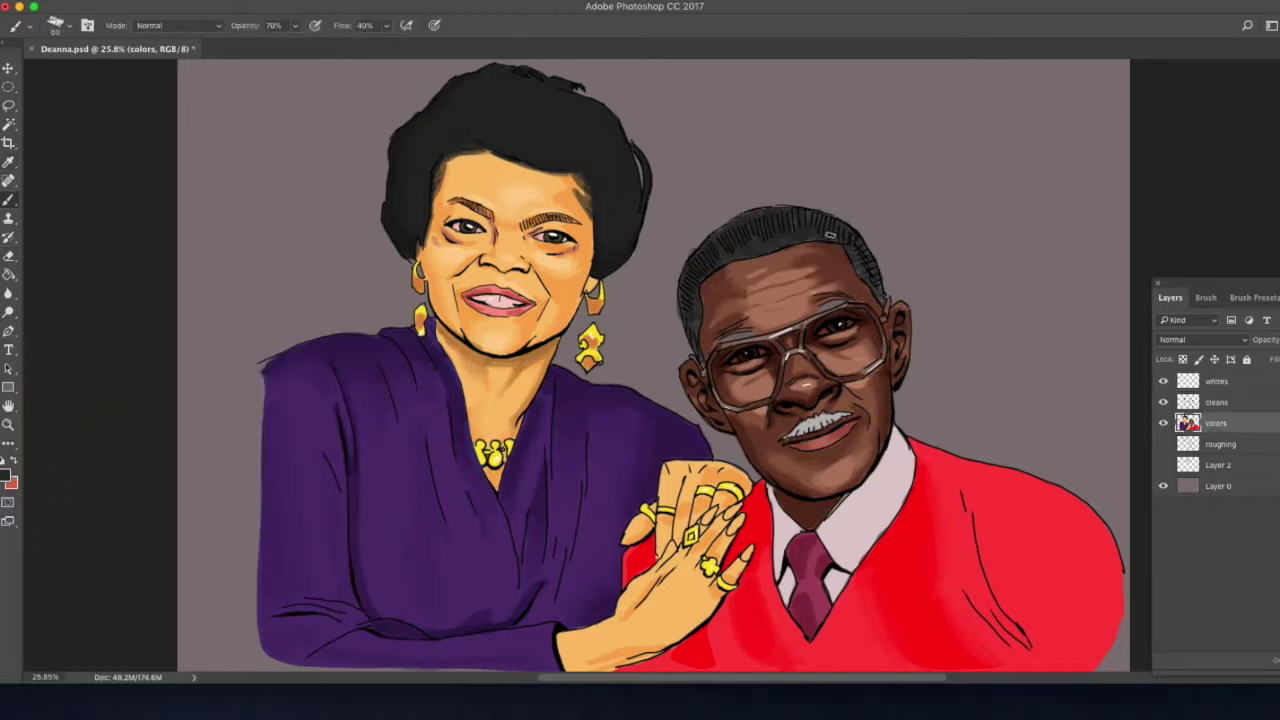
With a small preset brush, paint light strands from the man's crown toward his temple.
left_click(62, 25)
double_click(275, 215)
mouse_move(742, 252)
left_mouse_down()
mouse_move(790, 233)
mouse_move(706, 278)
left_mouse_up()
left_click_drag(700, 295, 697, 352)
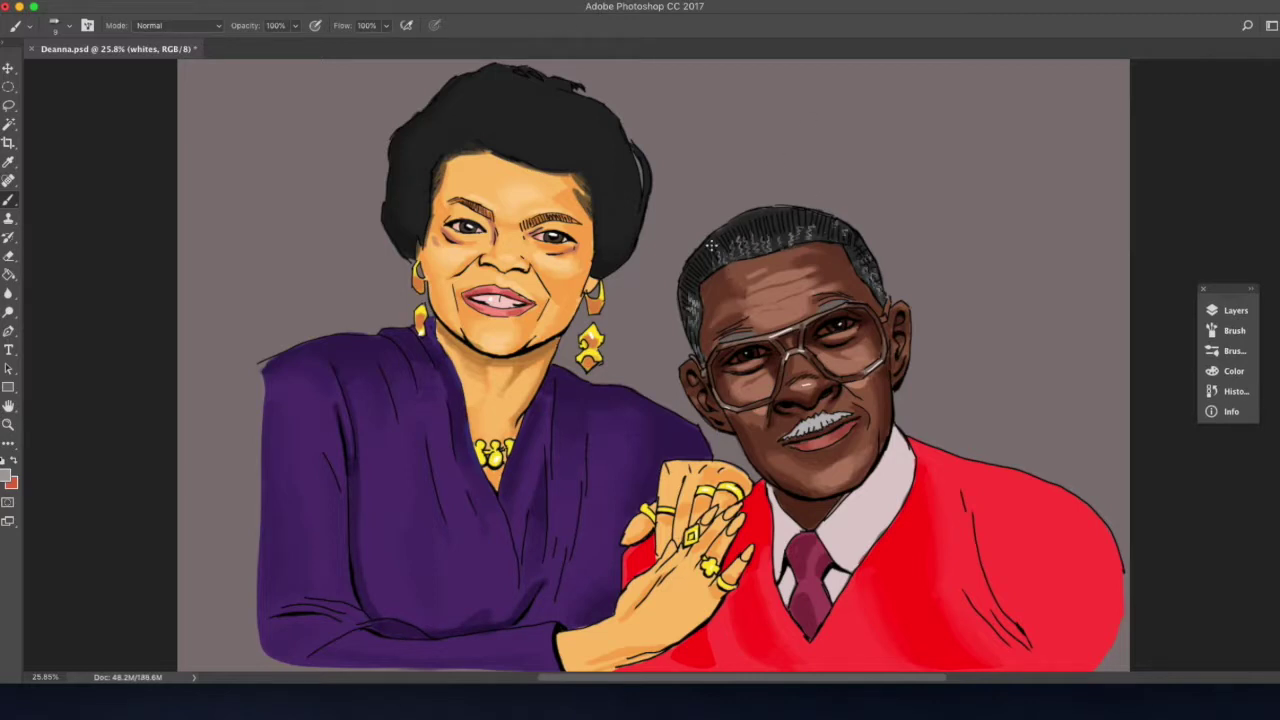
key("e")
left_click(1228, 311)
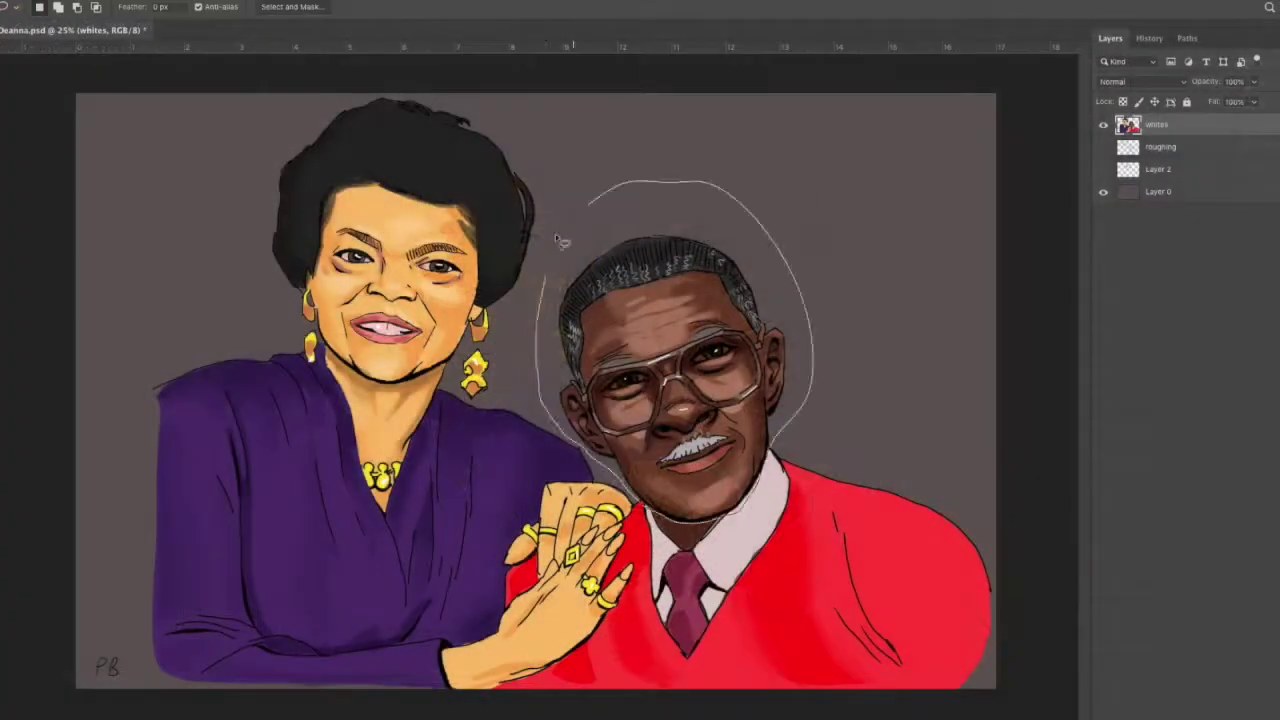
Widen the man's head slightly and nudge it right with Free Transform, then deselect.
key("ctrl+t")
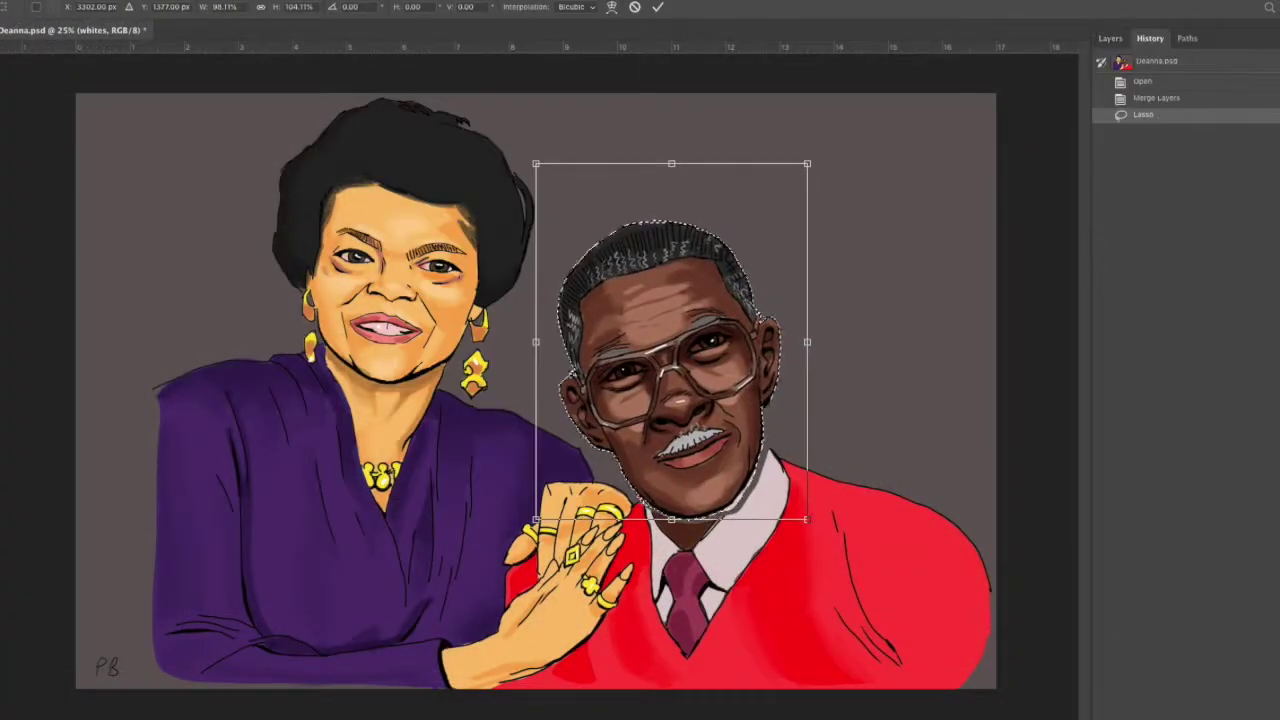
key("Return")
key("ctrl+t")
left_click_drag(557, 369, 565, 369)
key("Return")
key("ctrl+d")
key("b")
Brush white onto the man's shirt collar and check the brush tip settings.
left_click_drag(757, 465, 766, 500)
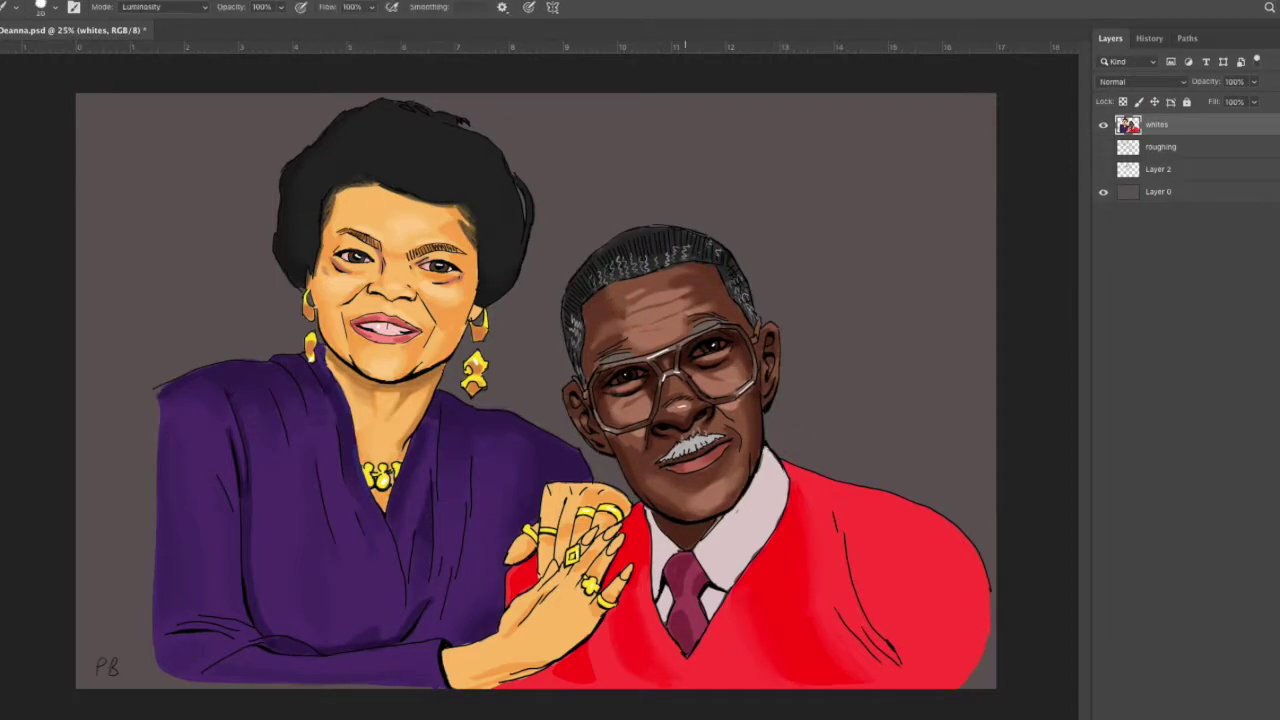
key("F5")
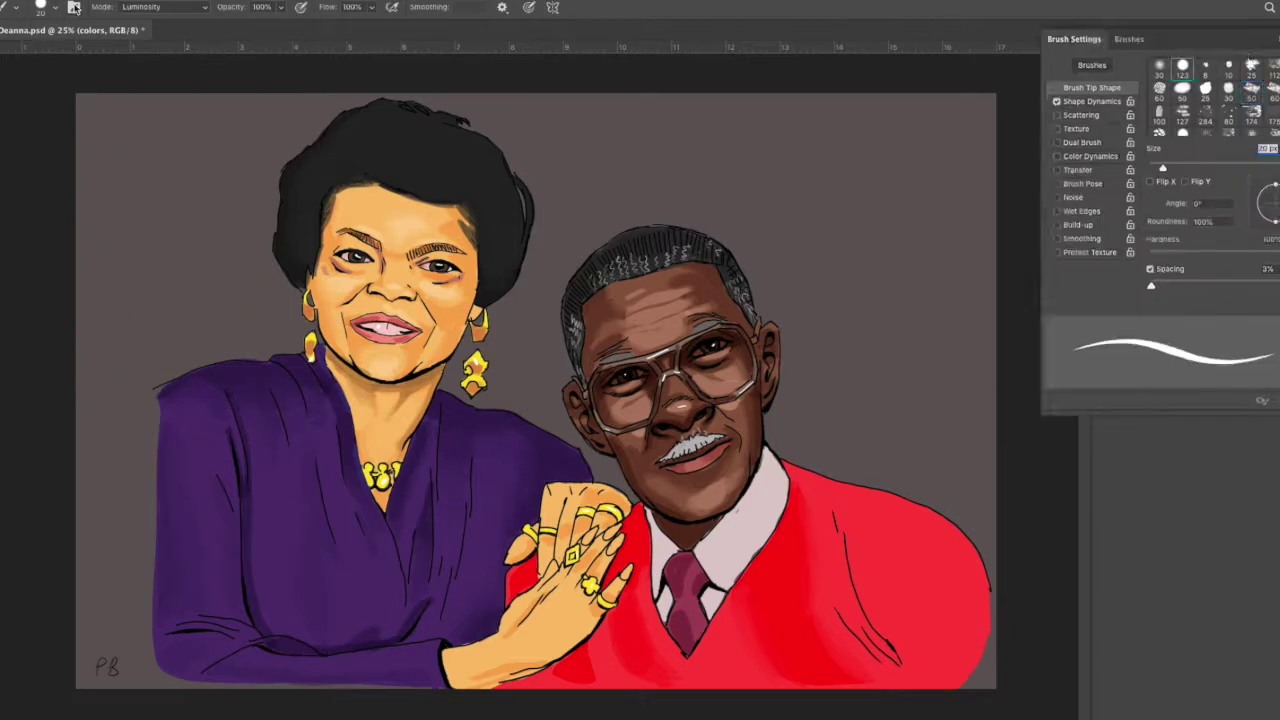
key("F5")
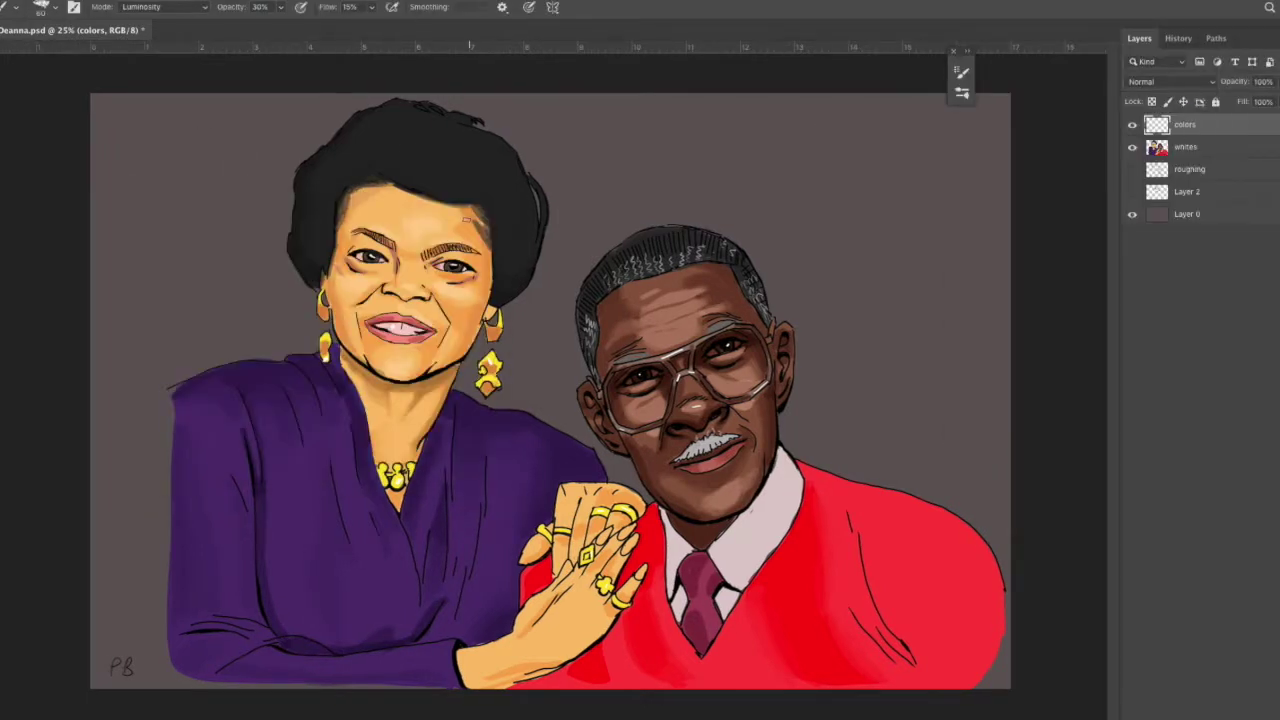